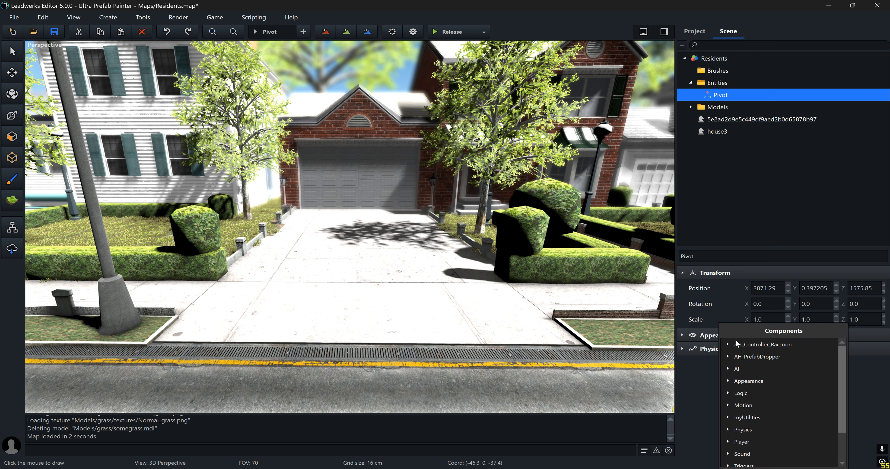
Add the AH_PrefabDropper component to the pivot and set its camera option to Create a camera.
click(731, 358)
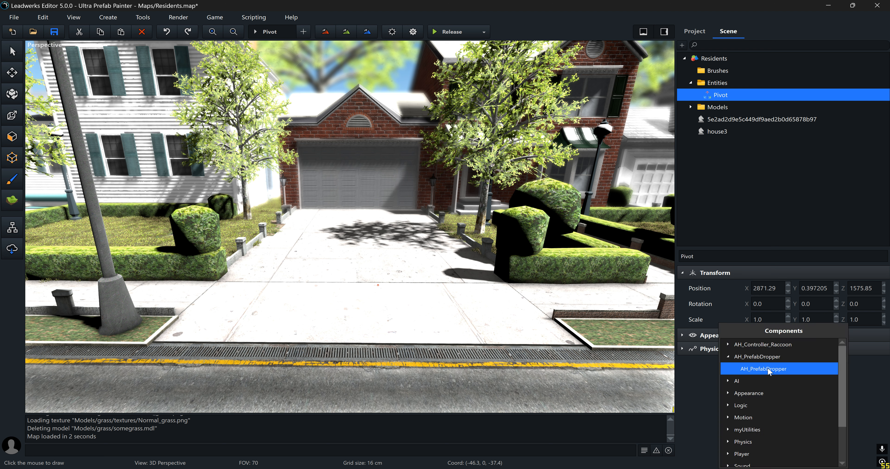
click(768, 368)
click(744, 391)
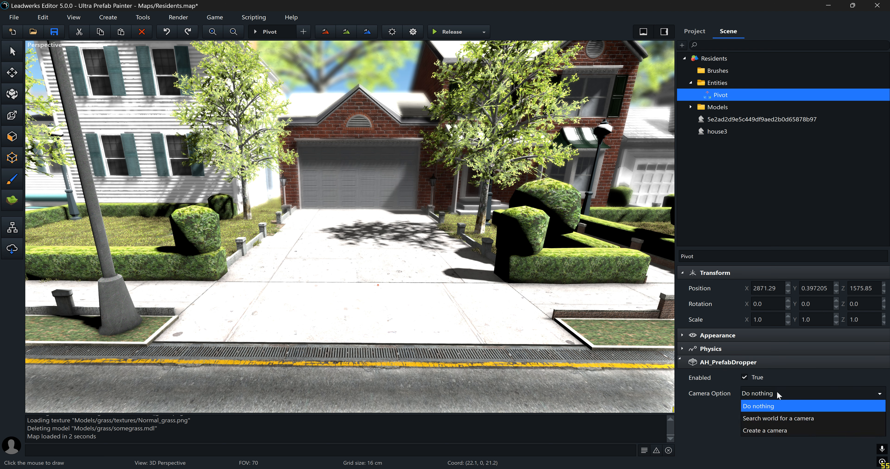
click(764, 431)
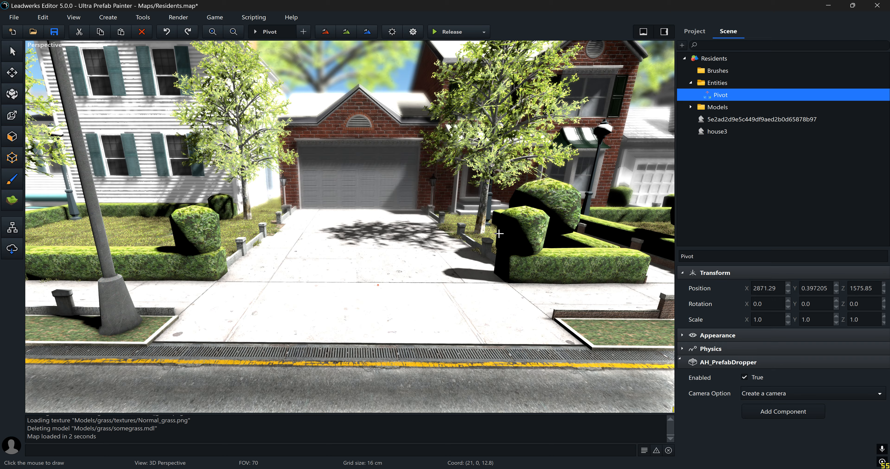
Save the Residents map and run it to launch the prefab painter.
right_drag(499, 234, 498, 233)
key(ctrl+s)
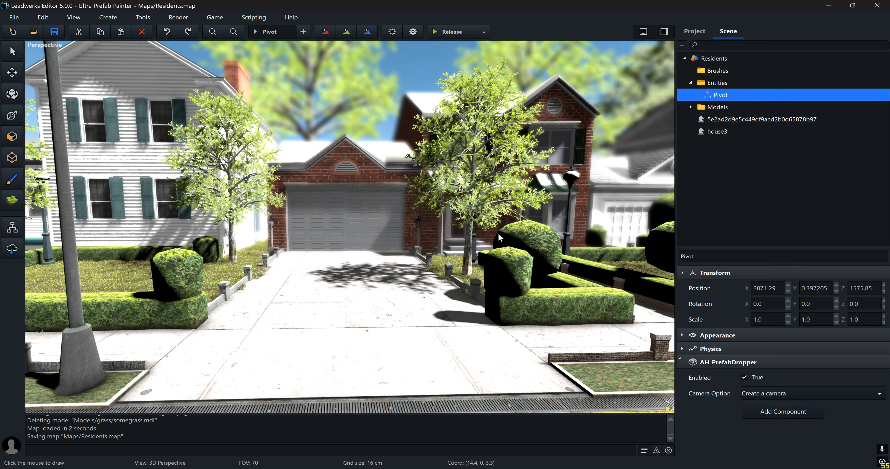
key(F5)
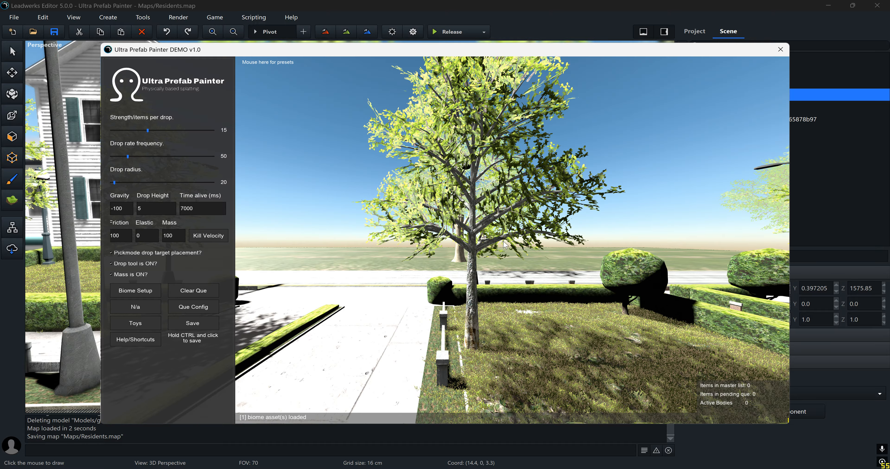
Load the Just Trash Sacks biome preset in the painter, facing the driveway with the central hedge strip.
key(w)
mouse_move(504, 241)
right_down()
mouse_move(584, 261)
mouse_move(632, 257)
mouse_move(562, 238)
right_up()
key(s)
key(d)
key(s)
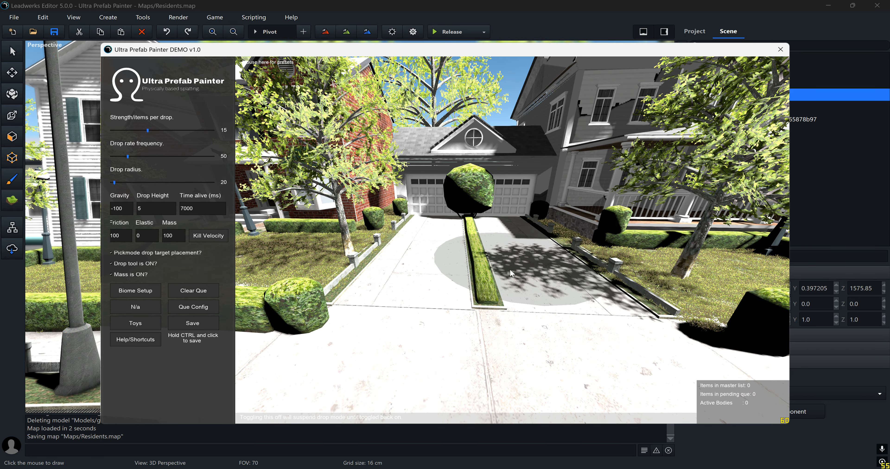
mouse_move(510, 270)
right_down()
mouse_move(494, 278)
mouse_move(435, 269)
mouse_move(497, 270)
right_up()
key(w)
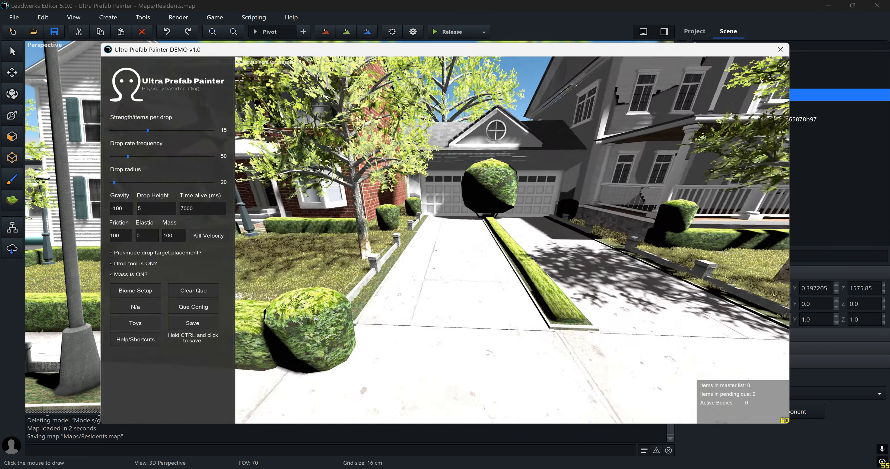
key(d)
mouse_move(445, 240)
right_down()
mouse_move(473, 240)
mouse_move(448, 241)
right_up()
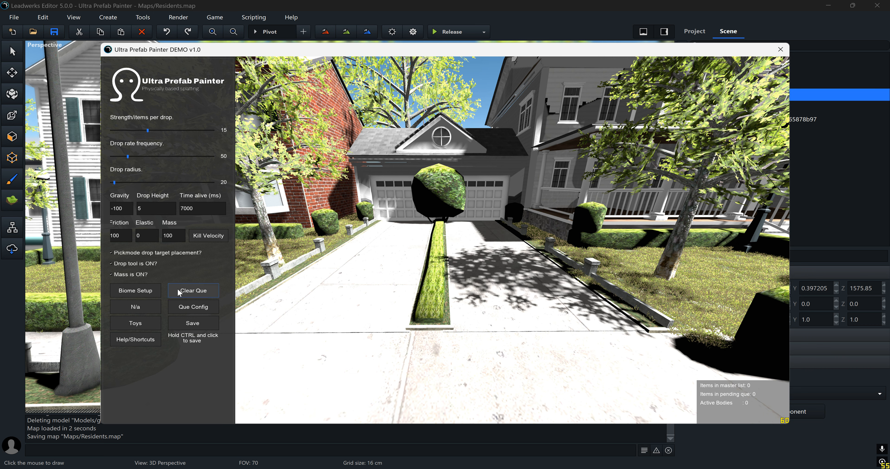
right_drag(398, 253, 445, 245)
mouse_move(266, 67)
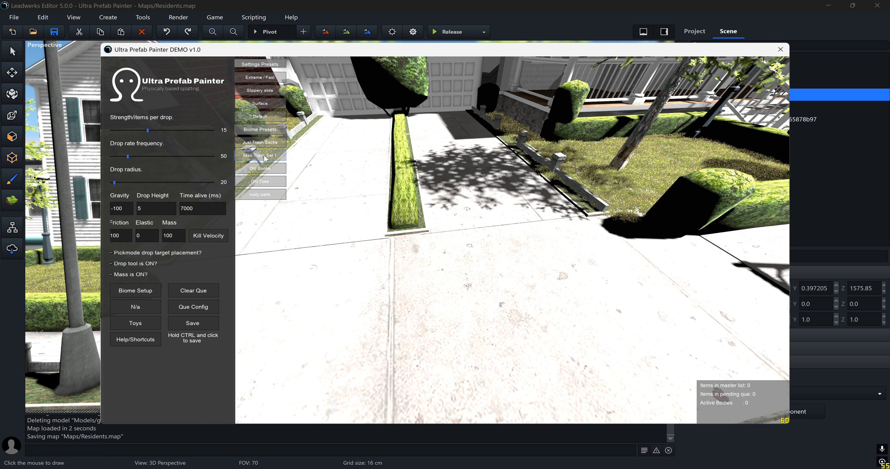
click(267, 143)
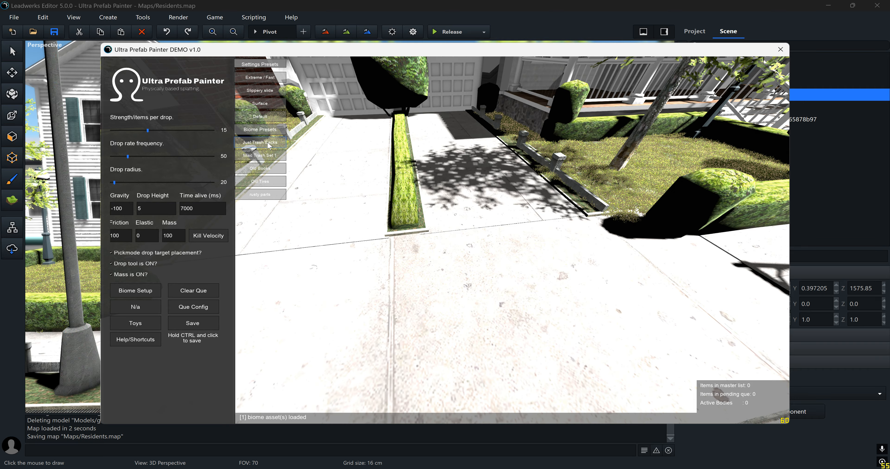
Drop trash bags in one stroke from the garage and gray house across to the adjoining lawn.
right_drag(509, 226, 509, 154)
key(w)
key(s)
key(w)
right_drag(480, 261, 454, 248)
key(d)
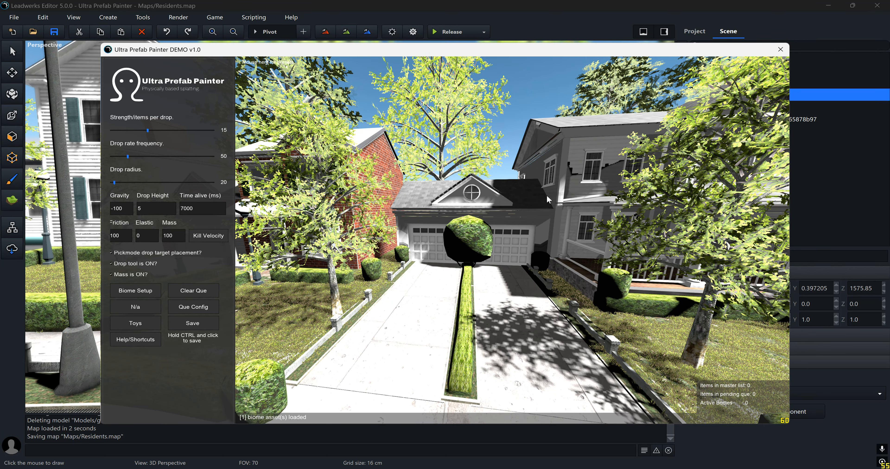
mouse_move(516, 191)
mouse_down()
mouse_move(411, 214)
mouse_move(563, 242)
mouse_move(619, 173)
mouse_move(645, 266)
mouse_up()
Load the Old Tires biome preset and drop tires from the brick house's lawn across the driveway to the gray house.
mouse_move(238, 90)
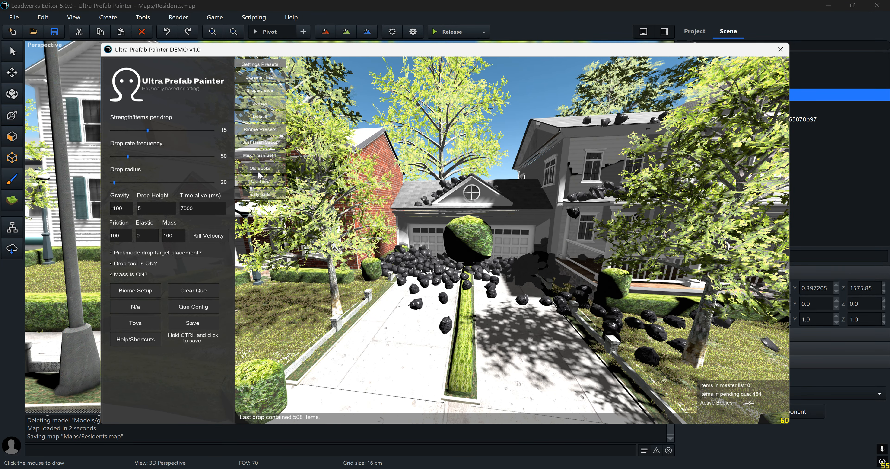
click(265, 186)
right_drag(345, 211, 297, 242)
right_drag(445, 240, 438, 240)
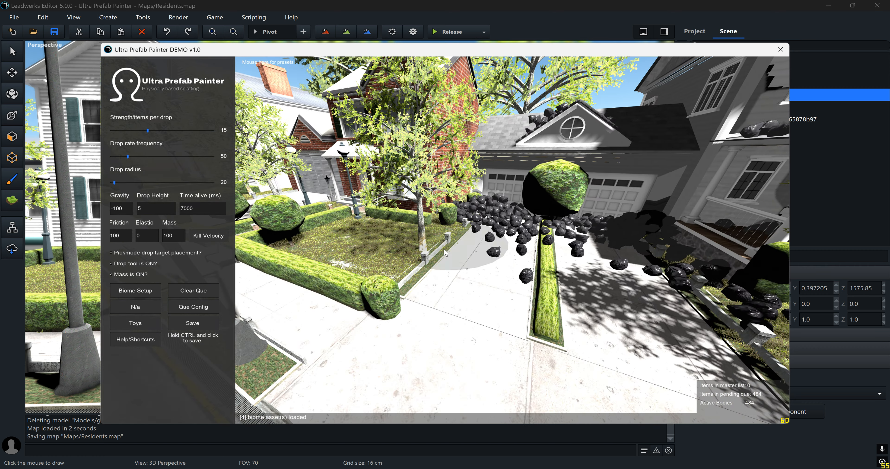
mouse_move(390, 236)
mouse_down()
mouse_move(498, 211)
mouse_move(593, 144)
mouse_move(685, 204)
mouse_up()
Save the dropped layout to the Desktop folder and close the painter.
mouse_move(686, 205)
right_down()
mouse_move(755, 208)
mouse_move(741, 206)
right_up()
right_drag(445, 240, 437, 240)
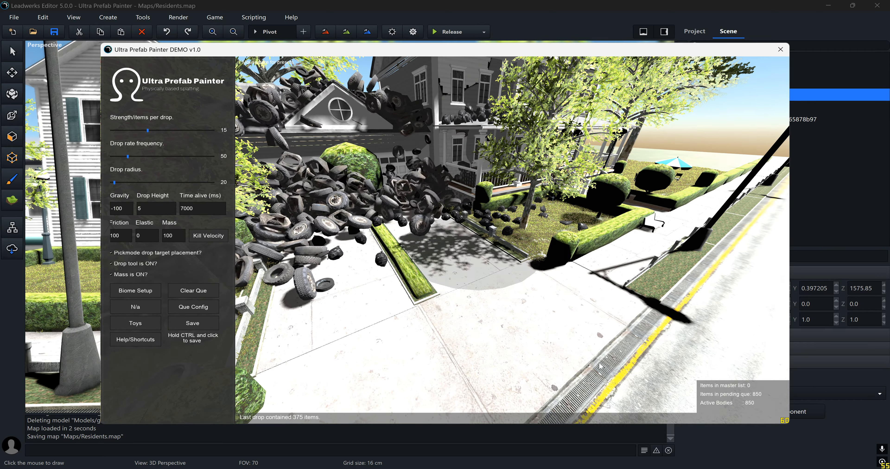
mouse_move(493, 274)
right_down()
mouse_move(554, 276)
mouse_move(431, 277)
mouse_move(411, 258)
mouse_move(450, 252)
right_up()
key(w)
key(w)
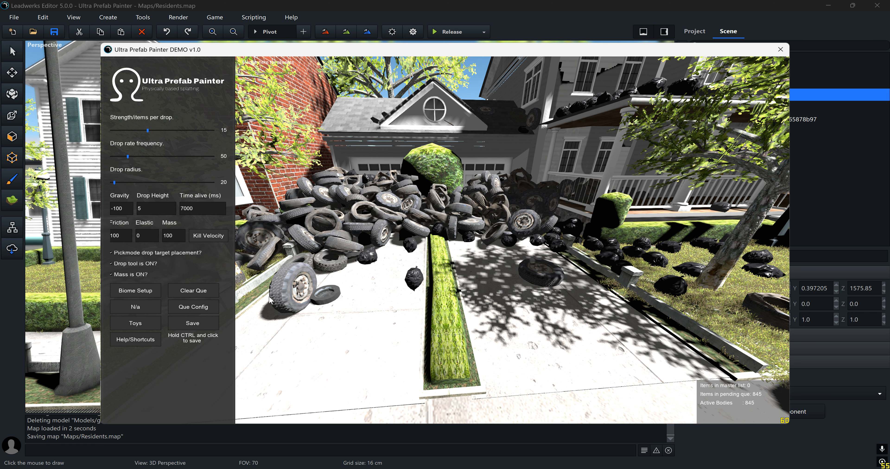
ctrl+click(204, 324)
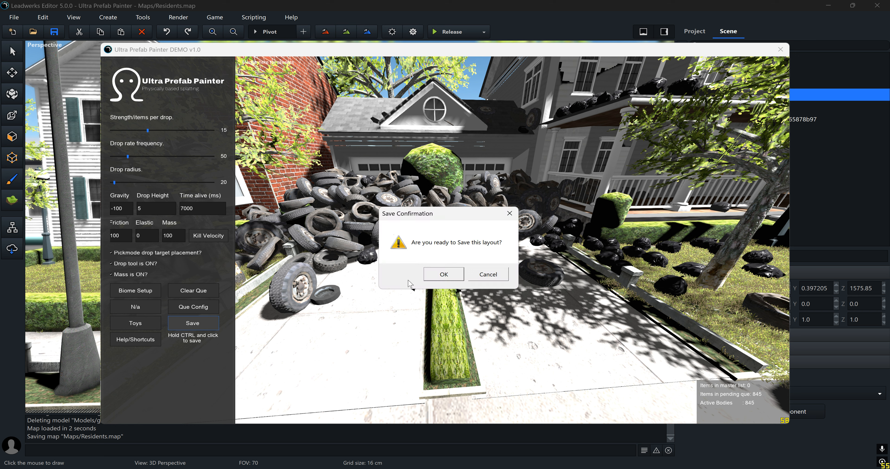
click(446, 279)
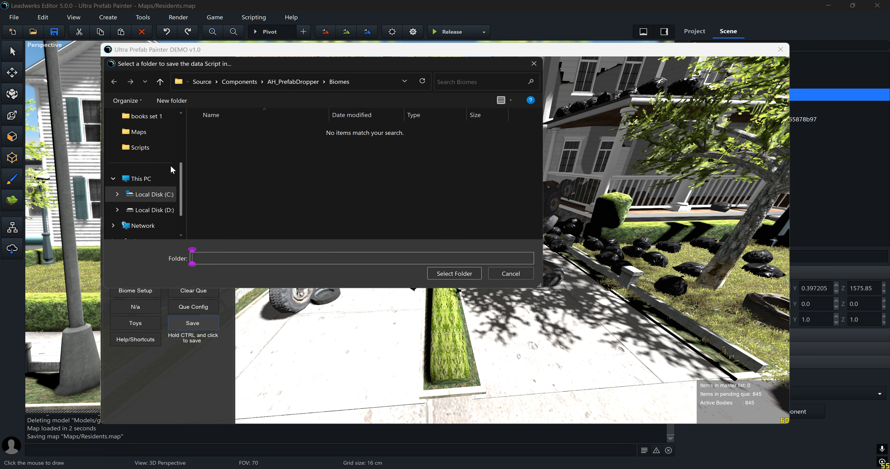
scroll(182, 174, up, 5)
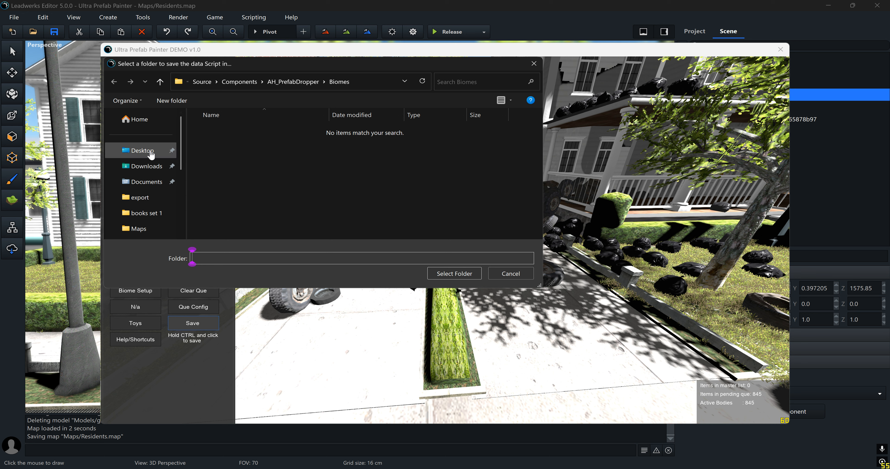
click(141, 151)
click(455, 274)
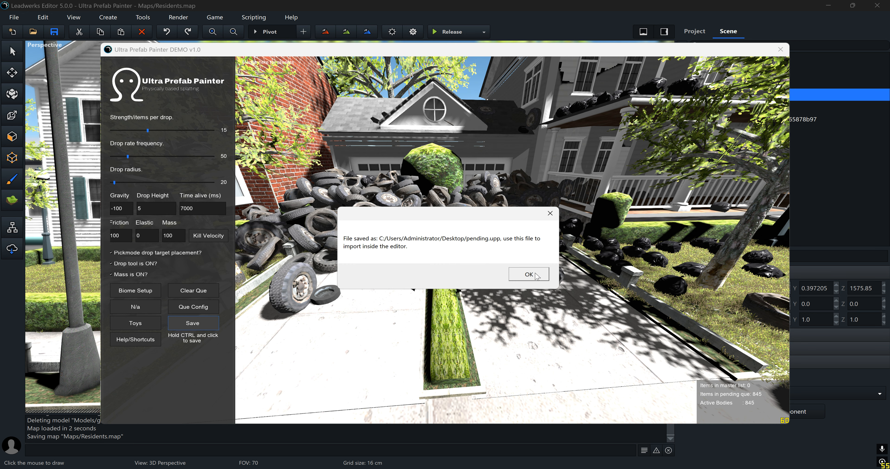
click(529, 274)
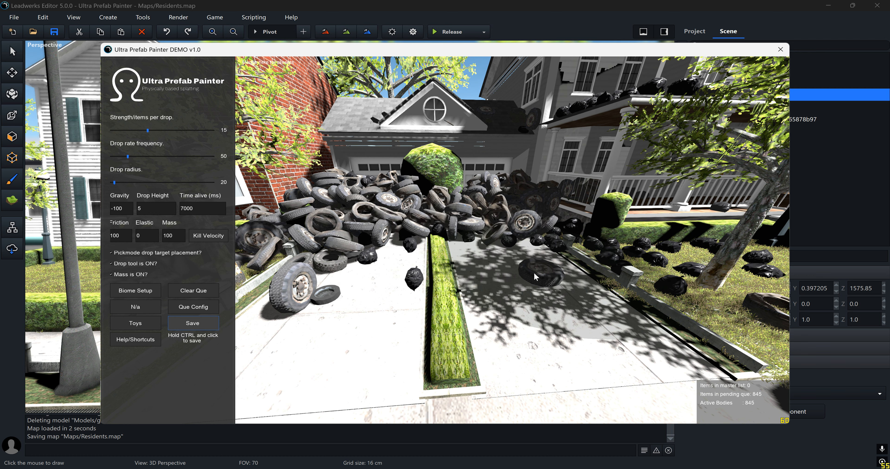
click(781, 50)
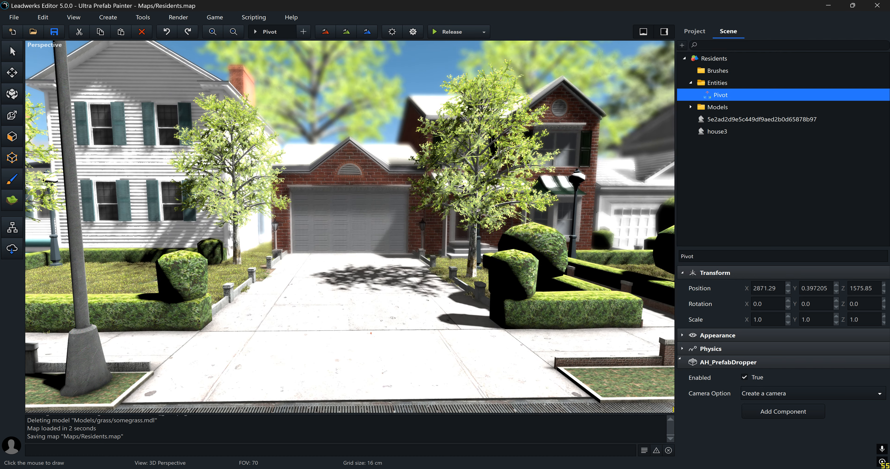
Run the UltraPrefabPainter_Importer.lua script and import pending.upp from the Desktop into the map.
click(252, 18)
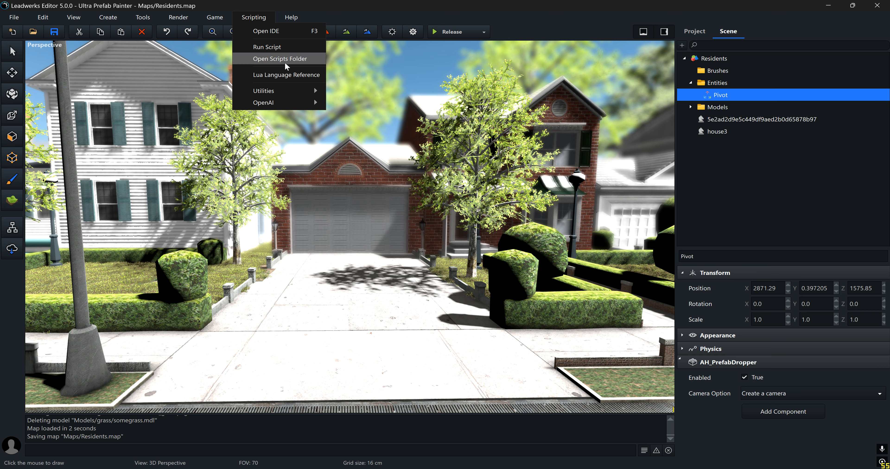
click(269, 46)
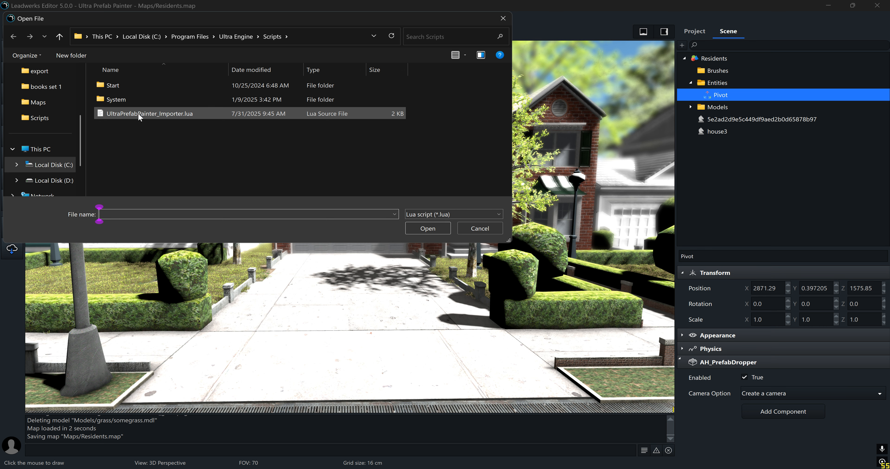
double_click(180, 113)
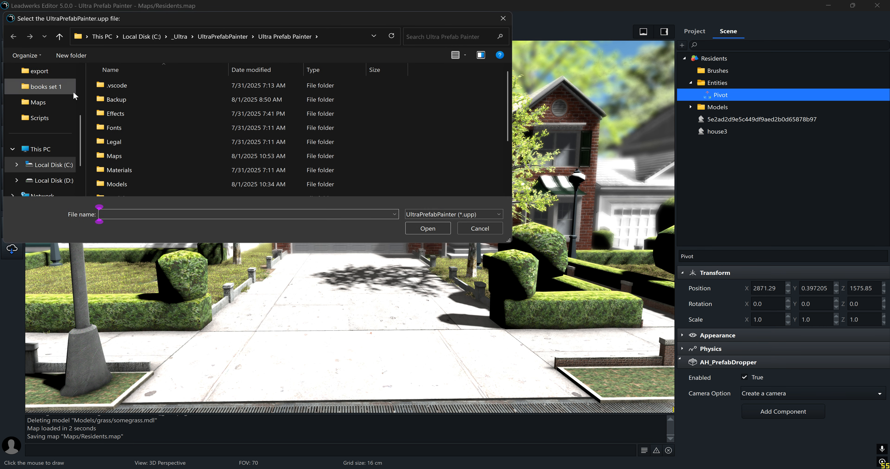
scroll(81, 121, up, 2)
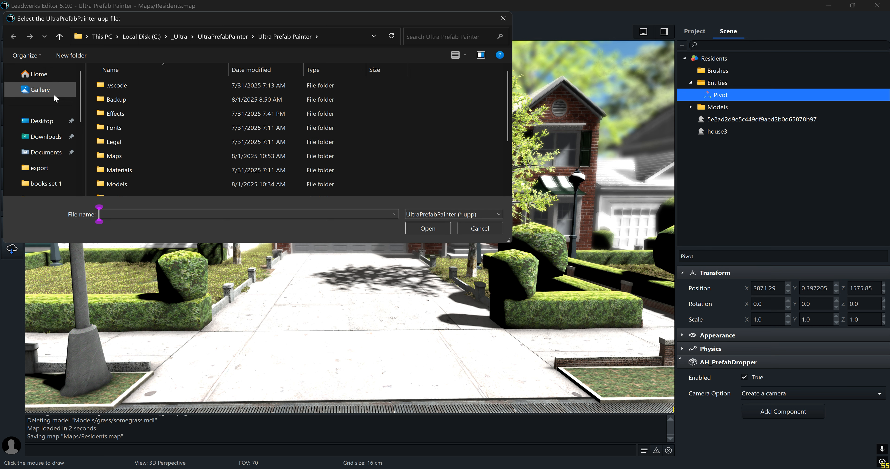
click(50, 125)
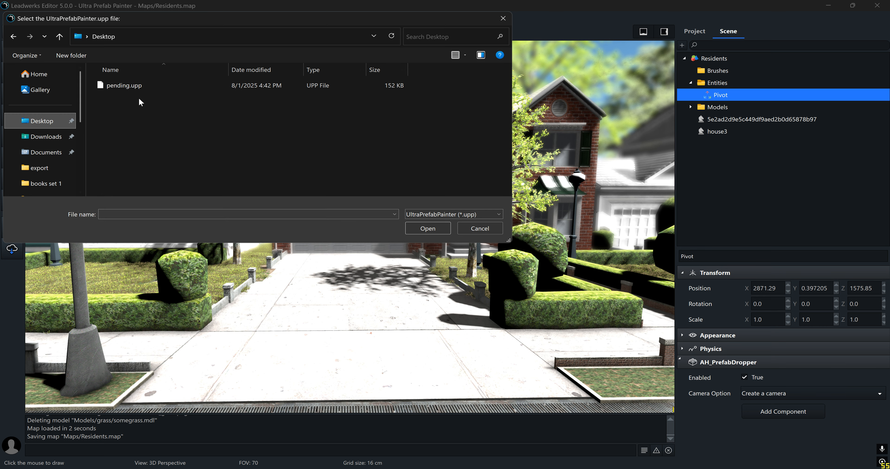
double_click(117, 85)
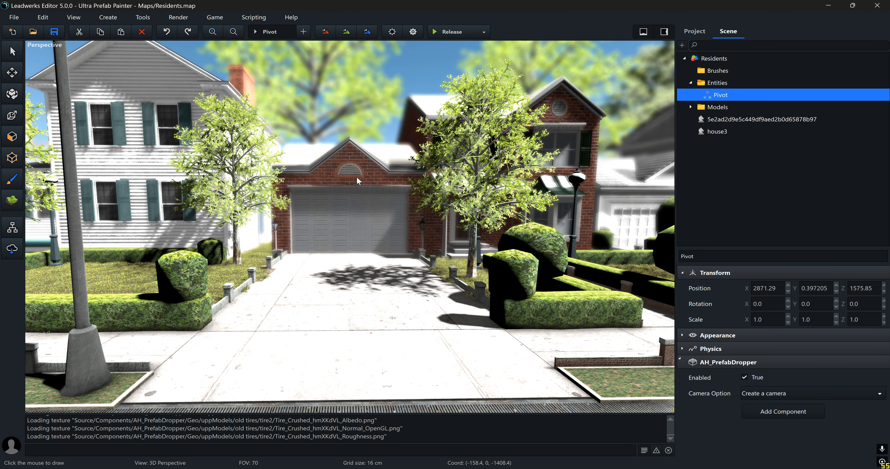
Inspect the imported tires and trash bags around the driveway, save the map and run it again.
right_drag(356, 177, 321, 218)
key(w)
key(s)
key(a)
key(w)
right_drag(204, 126, 213, 127)
key(s)
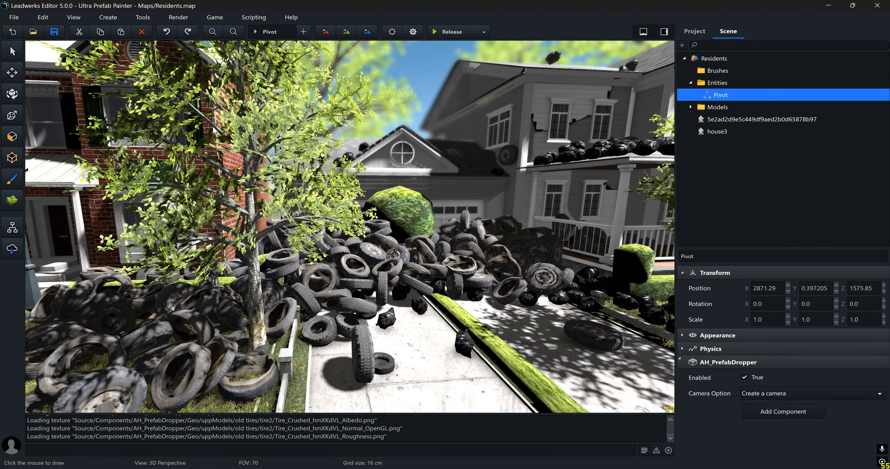
click(55, 33)
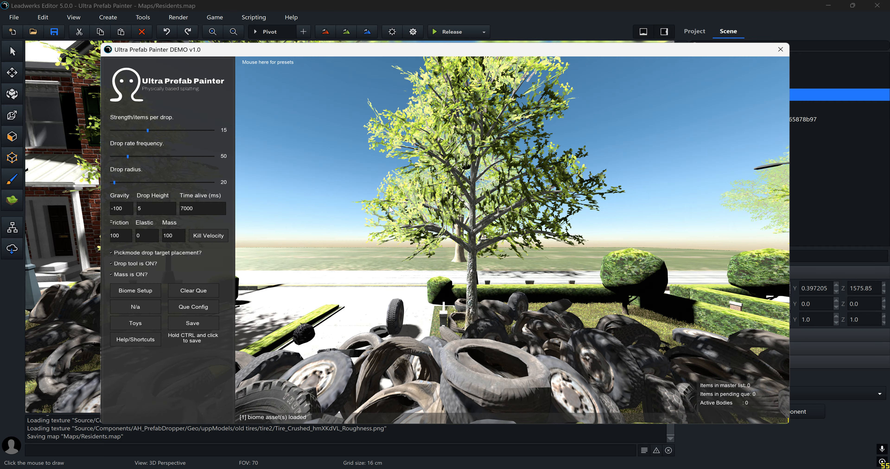
Load the rusty parts biome preset and drop scrap parts over the driveway in front of the tire pile.
key(w)
right_drag(395, 206, 695, 445)
right_drag(726, 391, 677, 382)
right_drag(512, 240, 421, 258)
key(w)
key(w)
key(a)
key(d)
key(s)
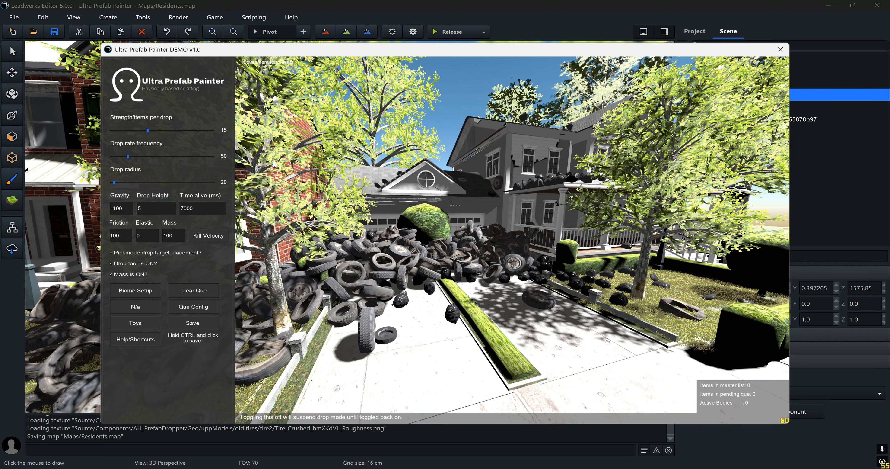
mouse_move(248, 168)
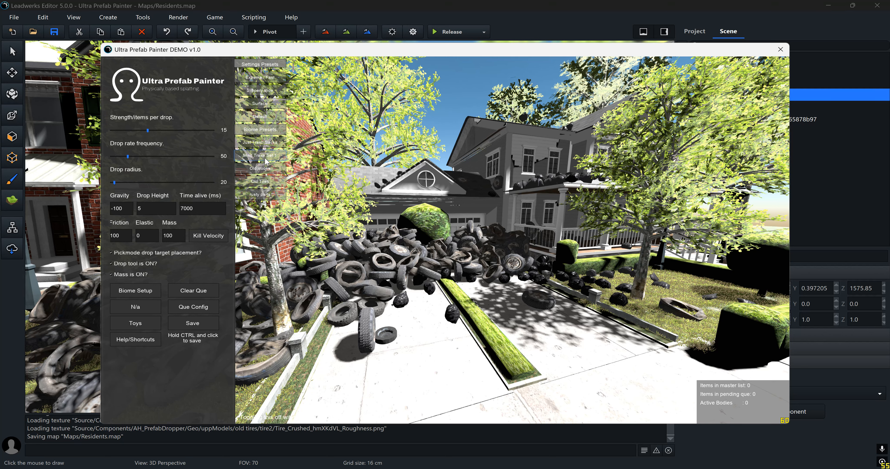
click(434, 332)
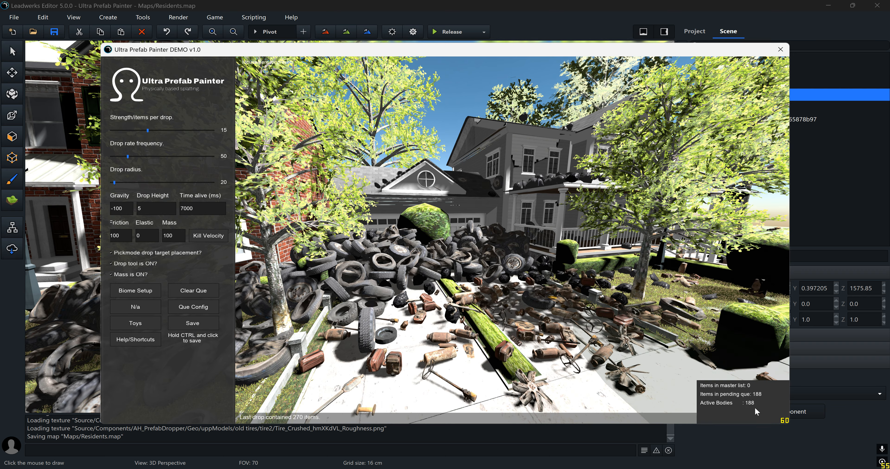
Examine the dropped scrap parts, tires and trash bags around the driveway from the street and close up.
mouse_move(757, 412)
right_down()
mouse_move(785, 419)
mouse_move(733, 412)
mouse_move(743, 416)
right_up()
key(d)
key(s)
key(w)
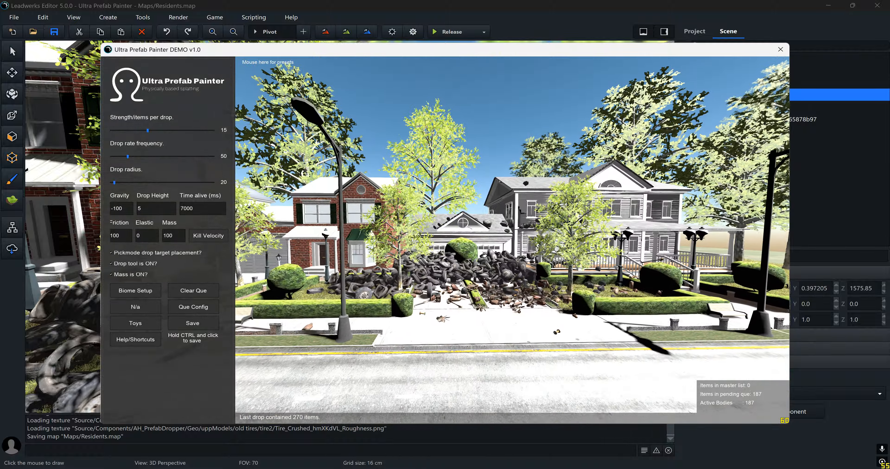
key(w)
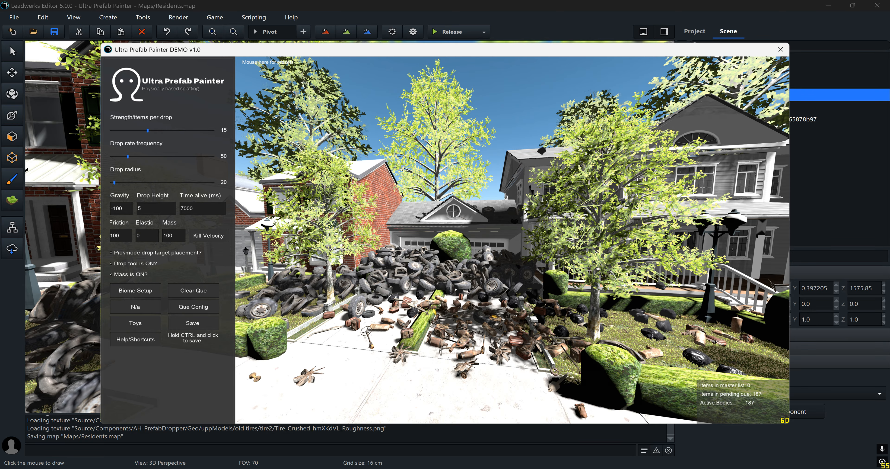
mouse_move(484, 225)
right_down()
mouse_move(518, 209)
mouse_move(489, 212)
mouse_move(497, 209)
mouse_move(448, 253)
right_up()
key(w)
key(s)
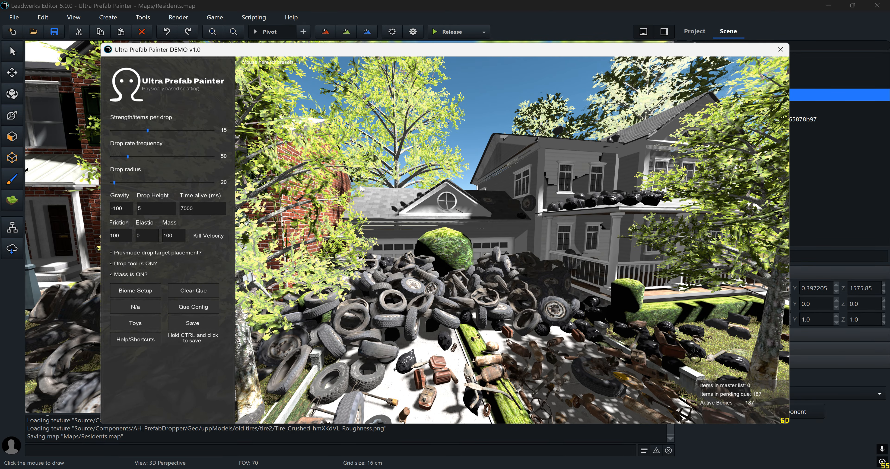
Close the running painter window and open Mansion.map in the editor.
mouse_move(360, 185)
right_down()
mouse_move(362, 157)
mouse_move(366, 193)
right_up()
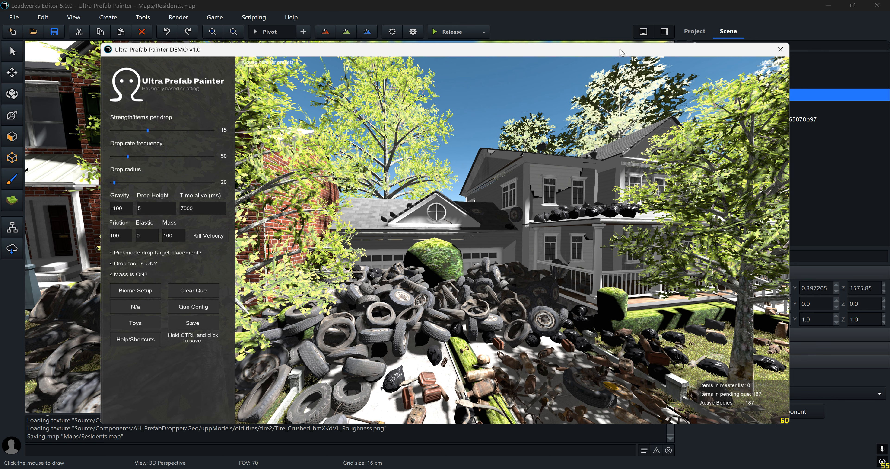
click(780, 50)
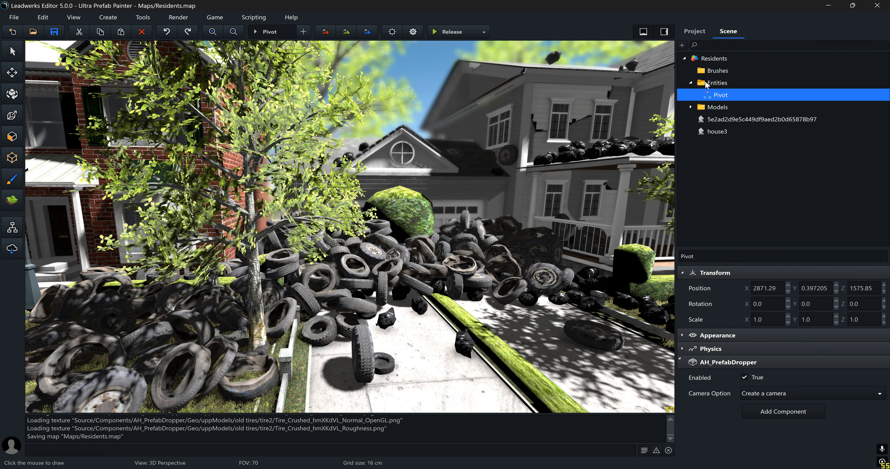
click(33, 31)
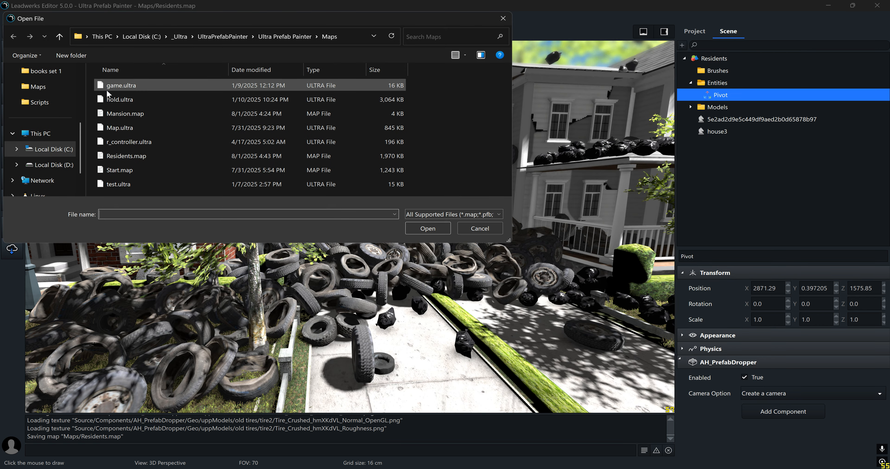
double_click(126, 114)
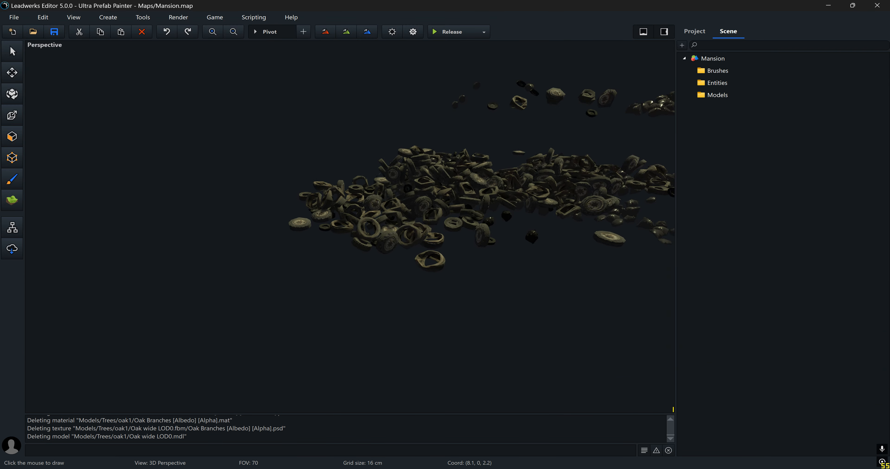
right_drag(406, 192, 432, 163)
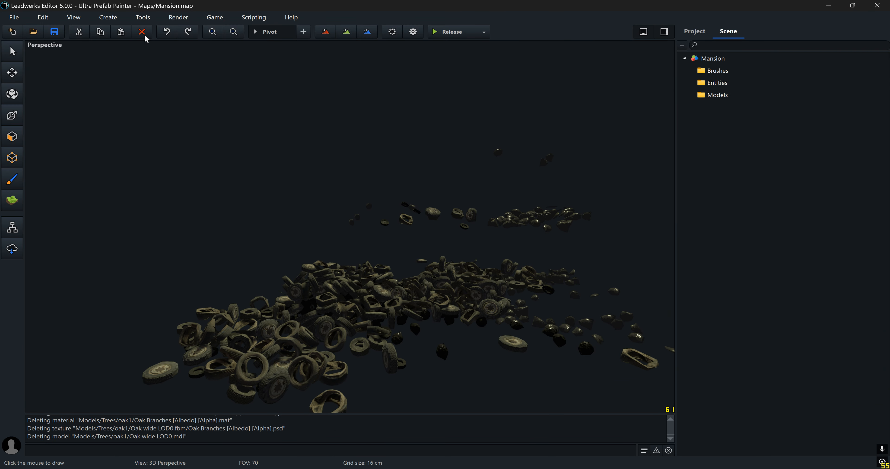
Close the Leadwerks editor, relaunch it from the desktop and reopen Mansion.map.
click(878, 5)
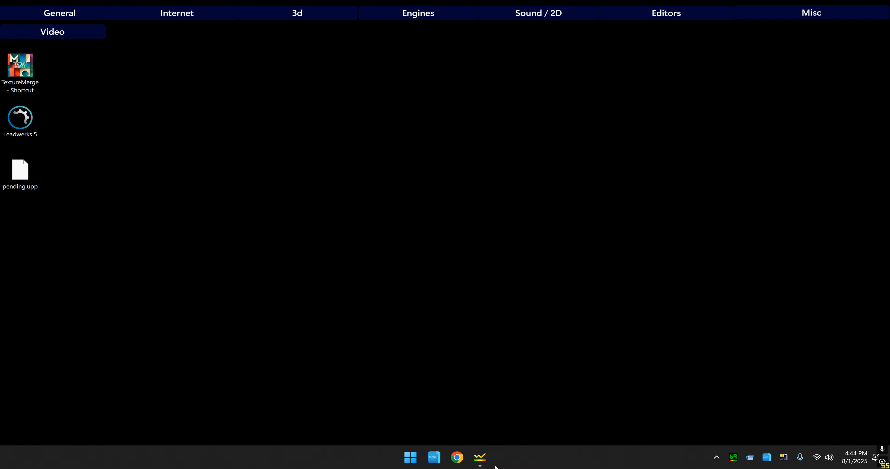
double_click(20, 119)
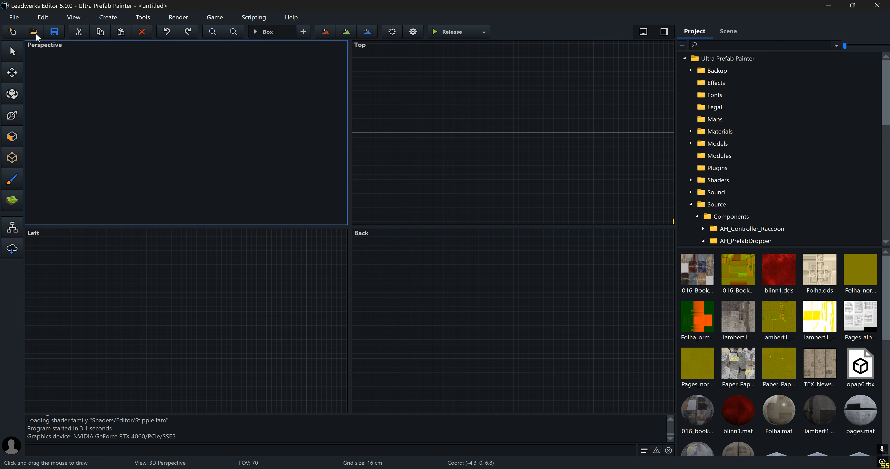
click(33, 32)
click(126, 114)
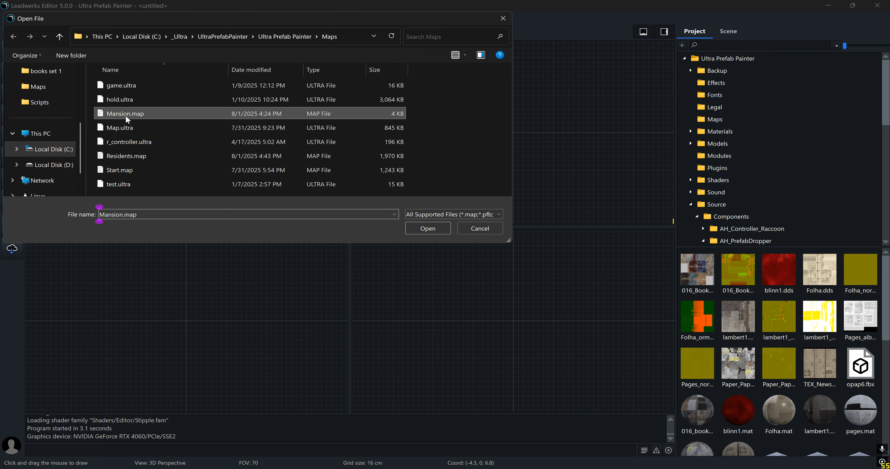
double_click(126, 114)
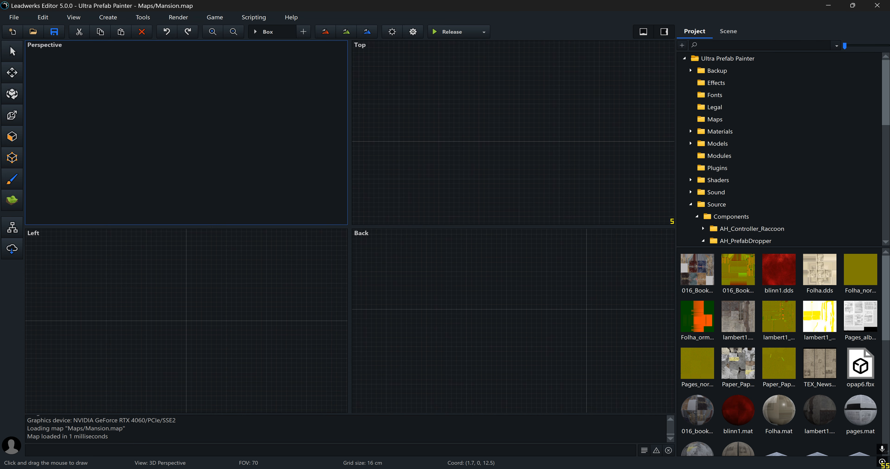
Create a box brush about 169 by 116 and 32 units high near the origin of the map.
click(271, 33)
drag(516, 131, 569, 165)
click(578, 168)
right_drag(211, 130, 247, 100)
key(w)
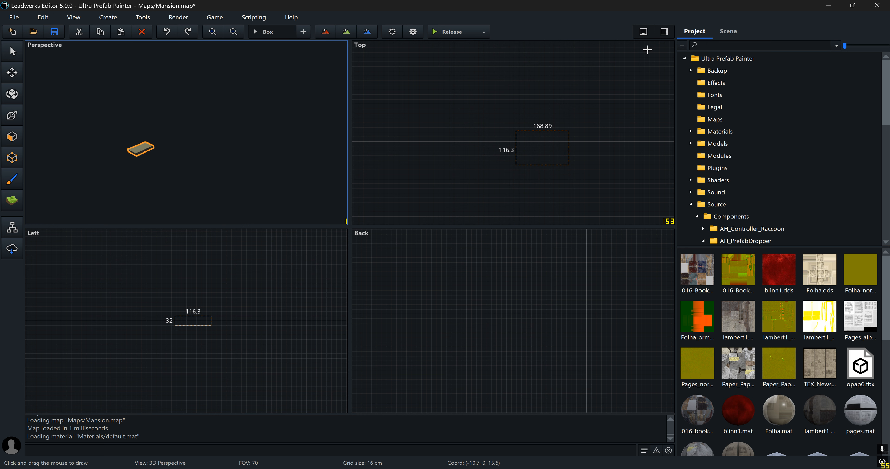
Browse the project's Models/Int folder to the model files at the end of its contents.
click(690, 143)
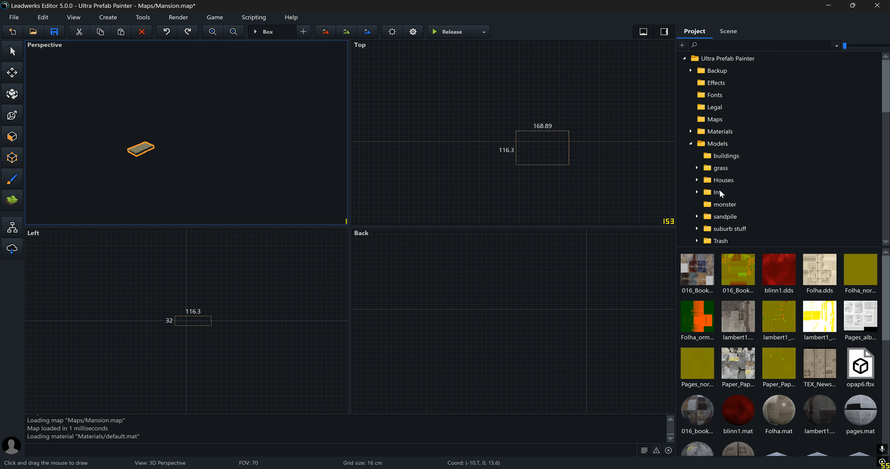
click(698, 192)
click(741, 206)
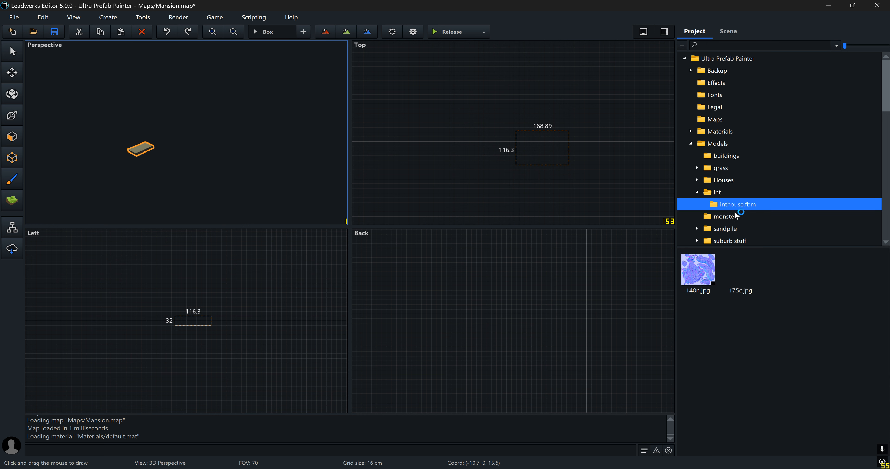
click(719, 188)
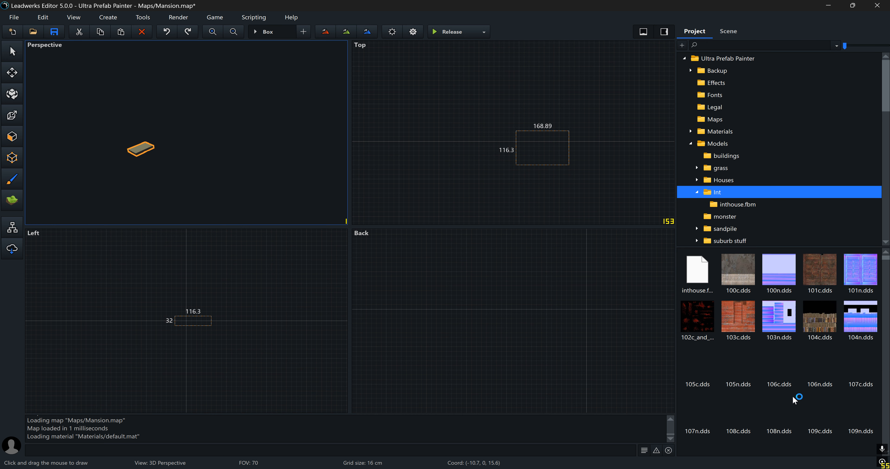
scroll(813, 418, down, 4)
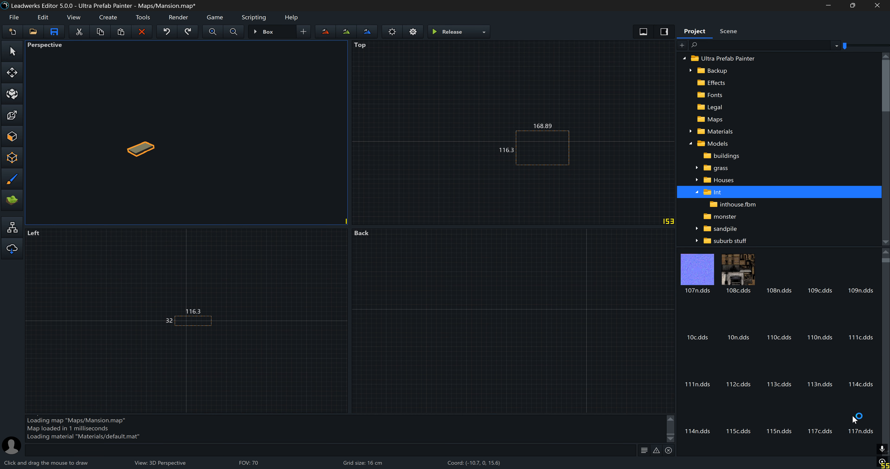
scroll(854, 419, down, 2)
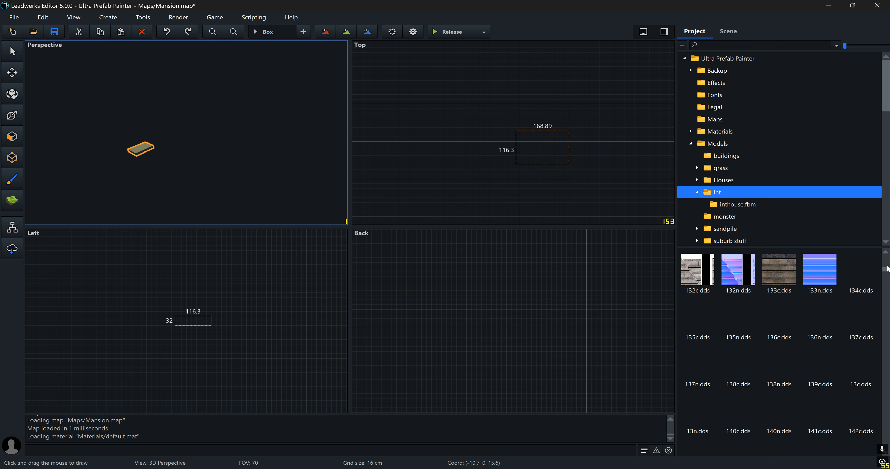
drag(886, 271, 887, 451)
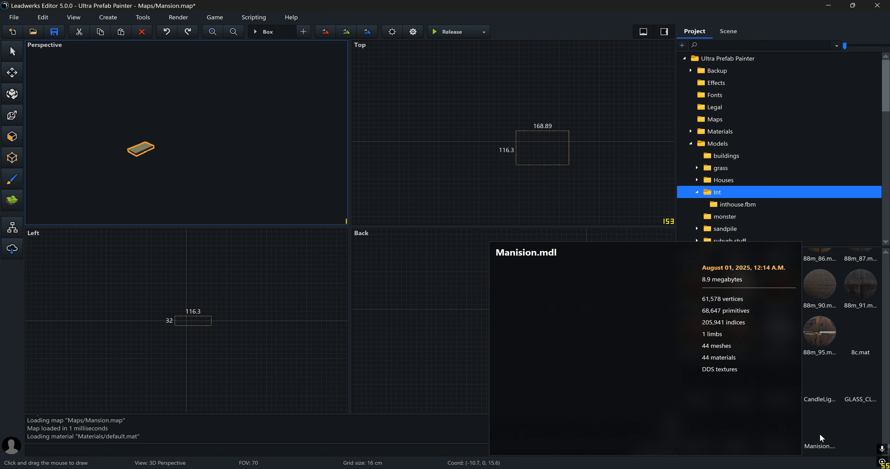
Try placing the inthouse model at the box brush, look it over and delete it from the map.
click(780, 432)
mouse_move(781, 431)
drag(782, 431, 295, 236)
drag(138, 147, 141, 152)
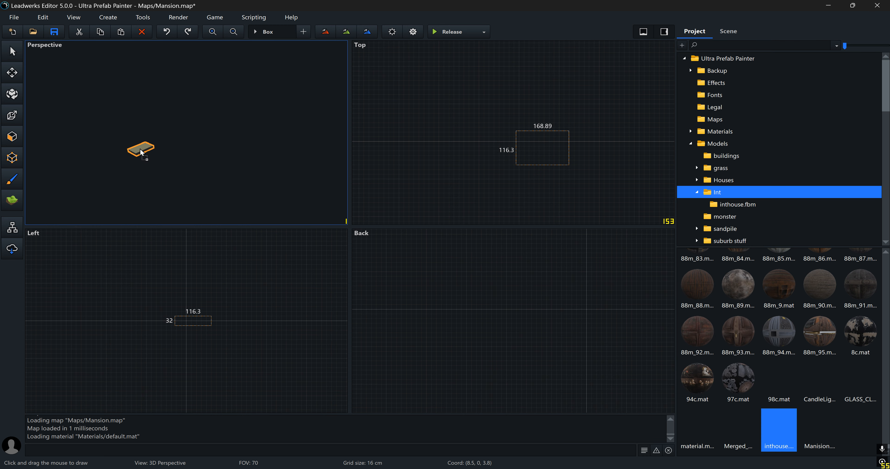
right_drag(206, 173, 201, 148)
key(w)
key(w)
key(w)
key(s)
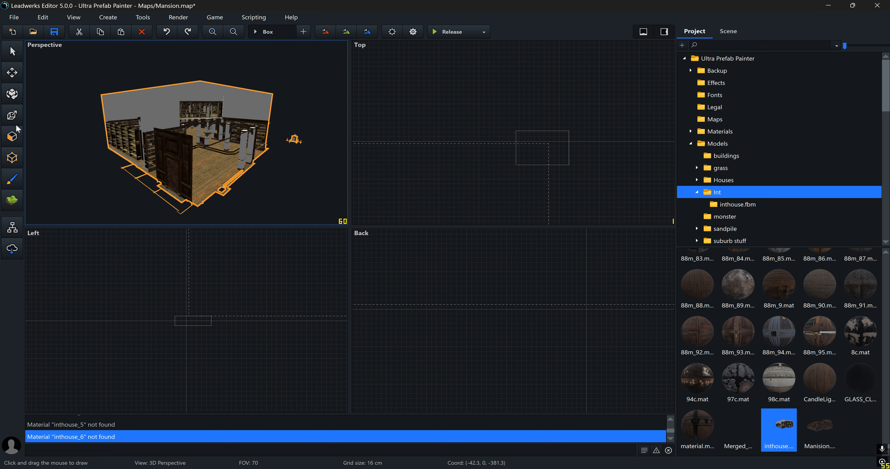
key(Delete)
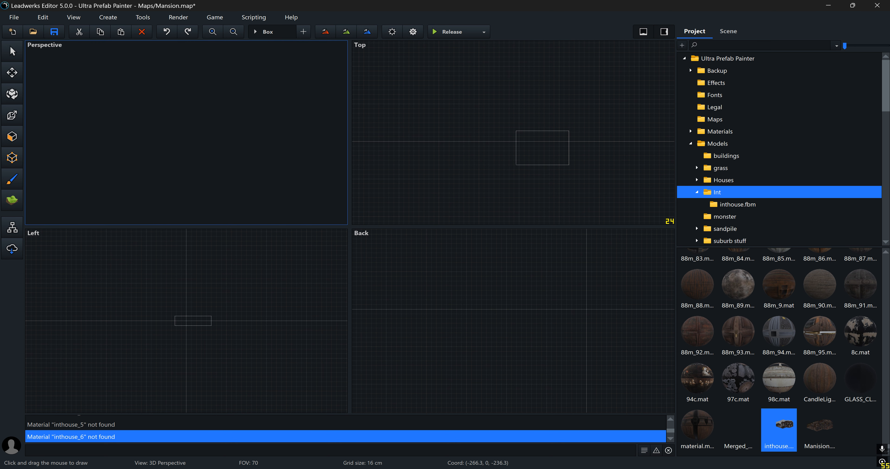
Add the Manision model to the map and select it in the scene's Models folder.
drag(824, 436, 214, 193)
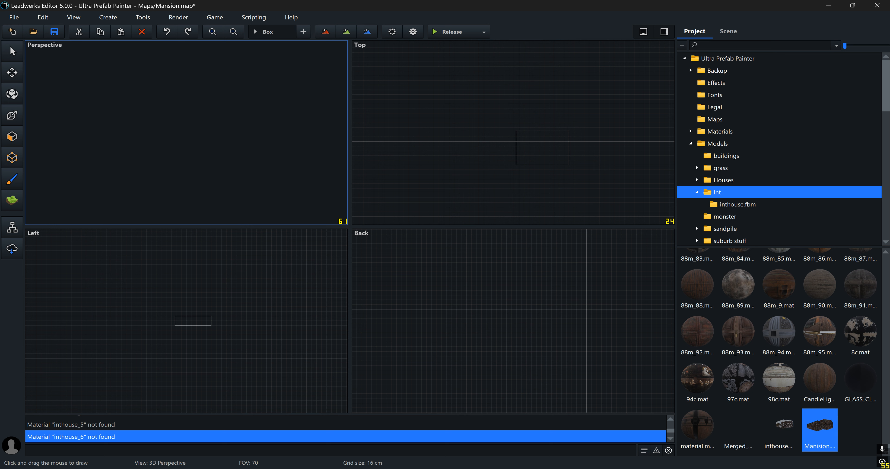
click(728, 31)
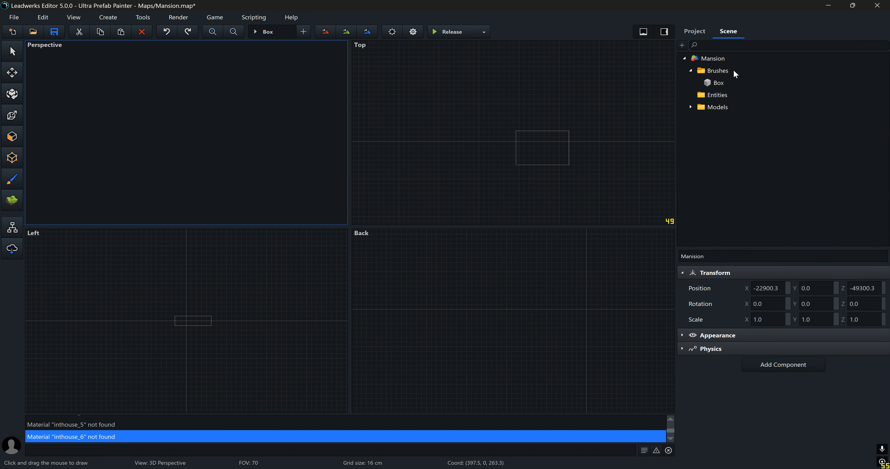
click(690, 106)
click(733, 121)
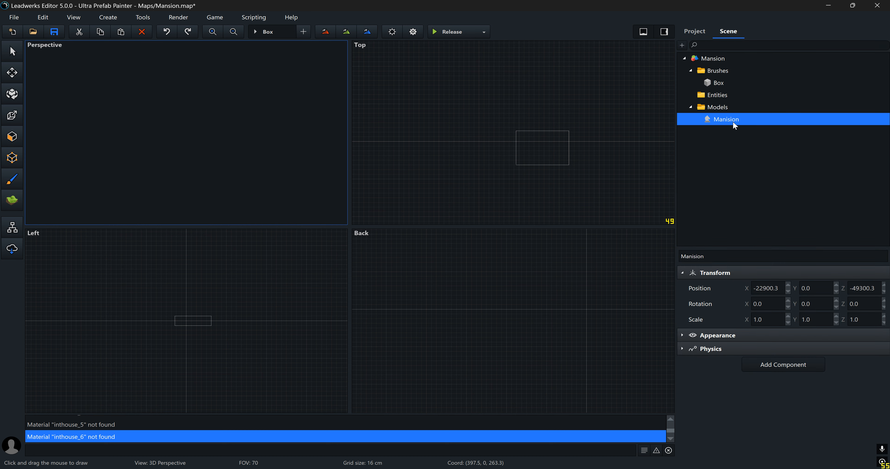
Create a pivot on the wooden floor inside the mansion's large hall.
right_drag(186, 136, 232, 143)
key(w)
key(w)
key(w)
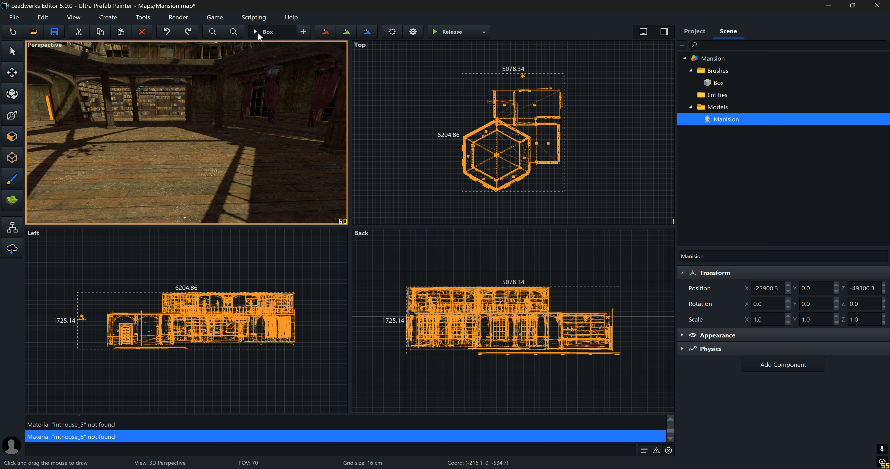
click(256, 32)
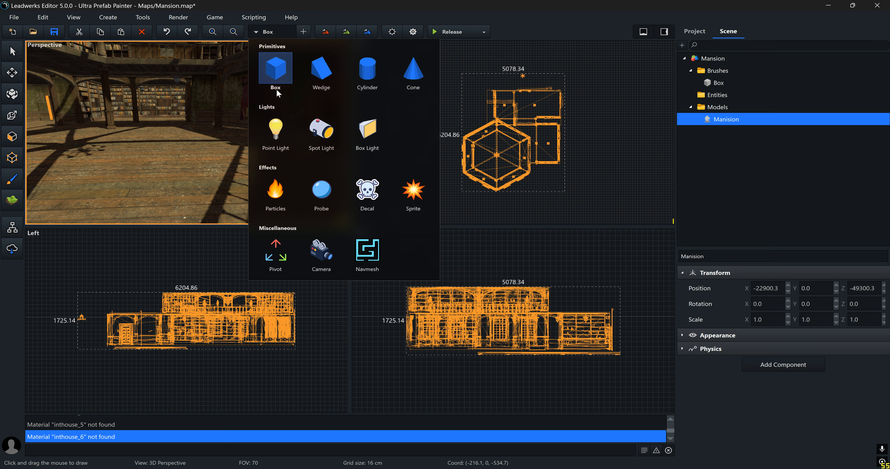
click(276, 253)
click(164, 153)
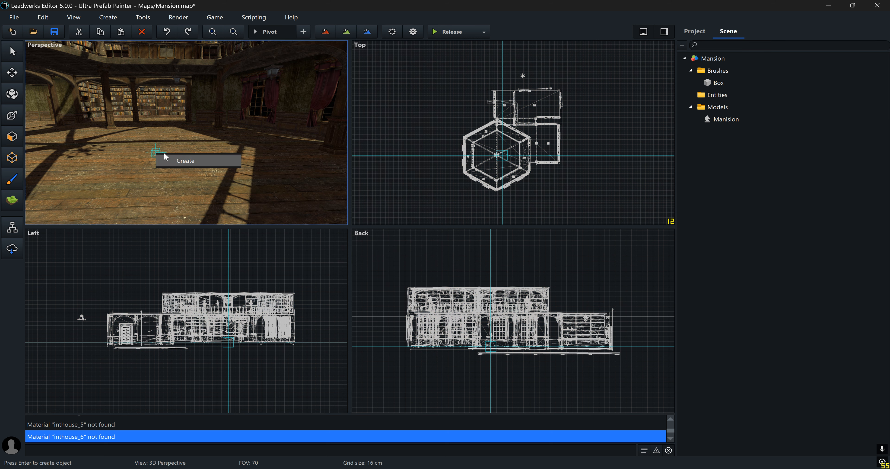
click(198, 163)
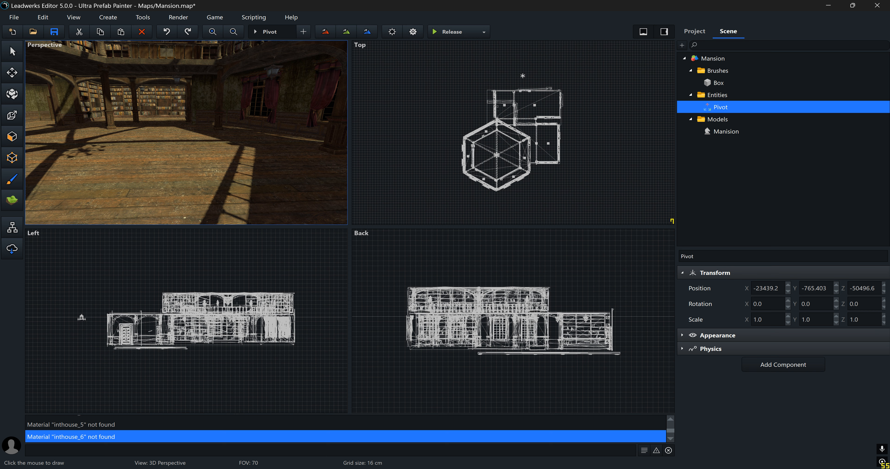
Add the AH_PrefabDropper component to the pivot, set its Camera Option to Create a camera, and run the map.
click(800, 363)
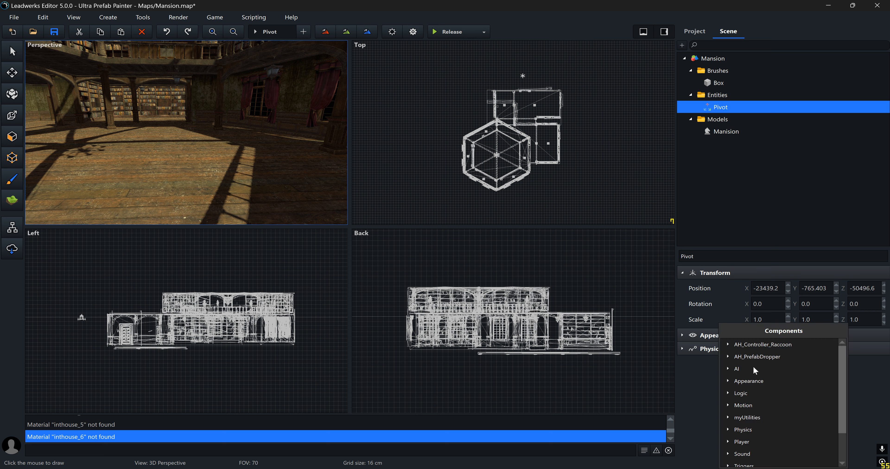
mouse_move(729, 356)
click(760, 367)
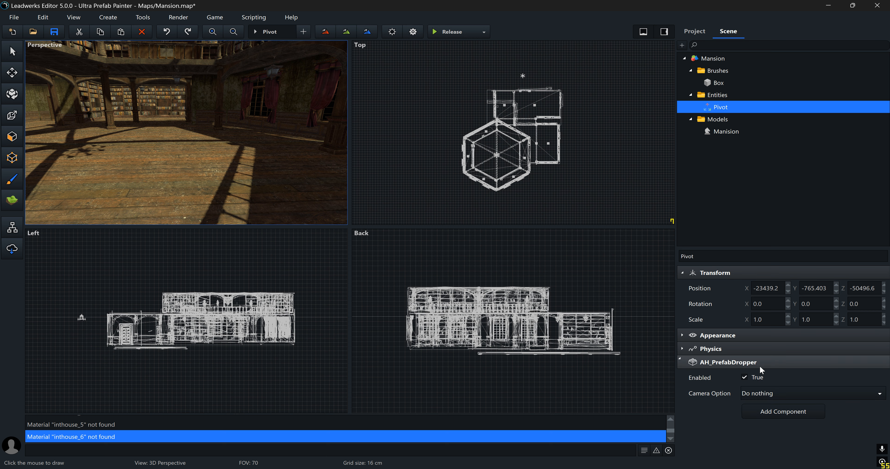
click(771, 394)
click(767, 431)
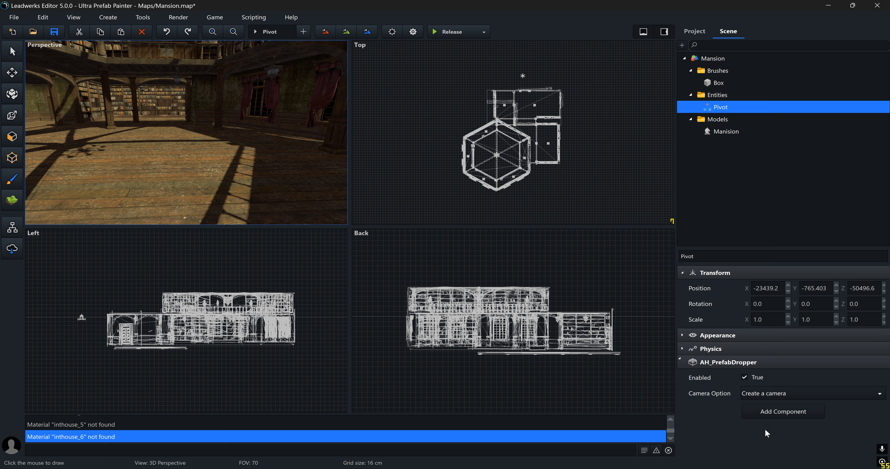
right_drag(284, 153, 284, 152)
key(F5)
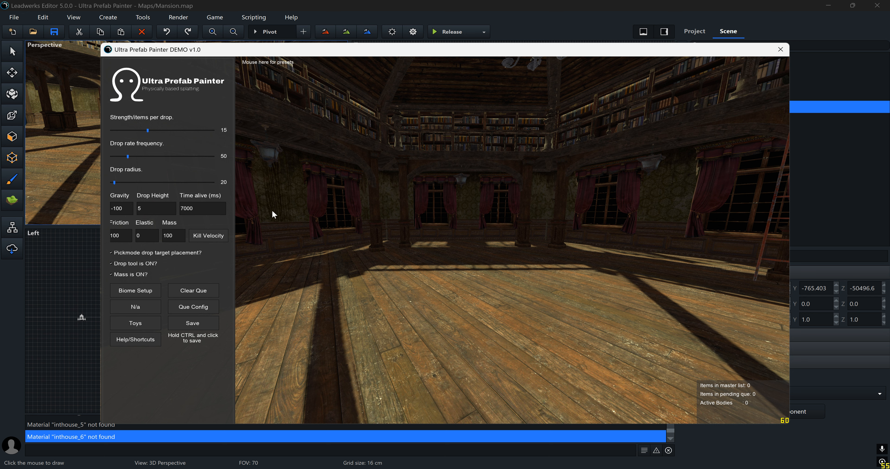
Assign trashsack/trashbag_0.mdl to the first biome slot, drop trash bags on the mansion floor and check the biome template.
click(137, 291)
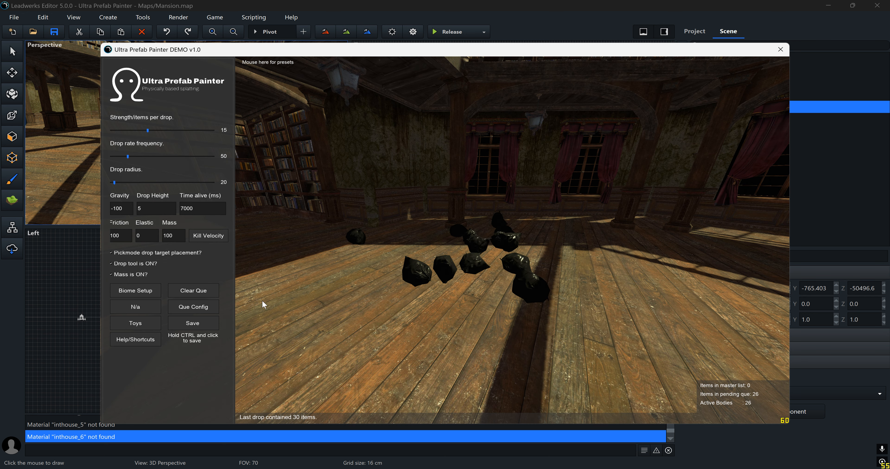
click(135, 291)
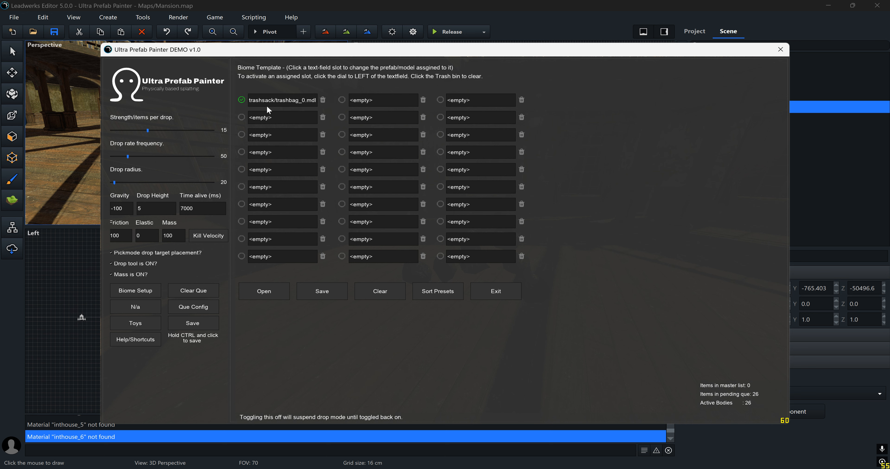
click(143, 290)
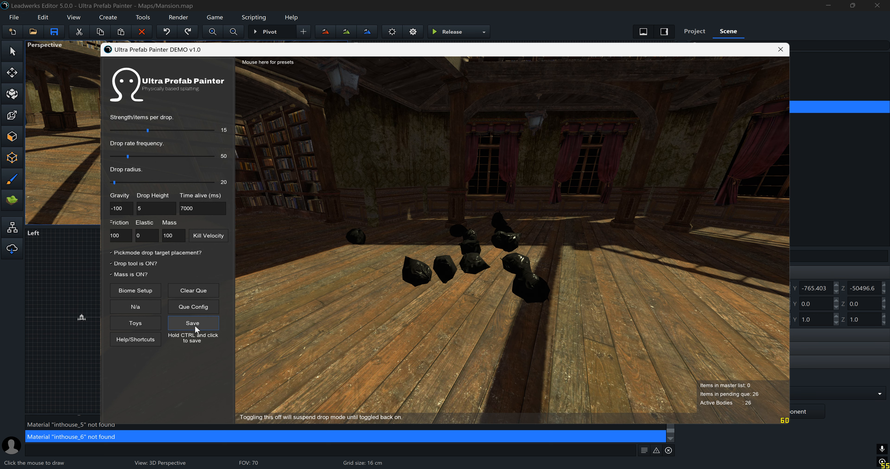
Clear all unsubmitted trash bags from the pending queue and open the biome setup again.
click(198, 291)
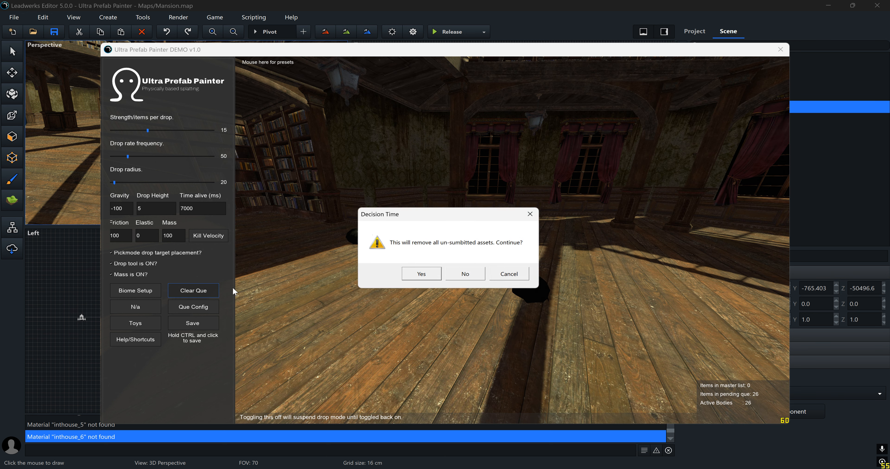
click(435, 276)
click(146, 293)
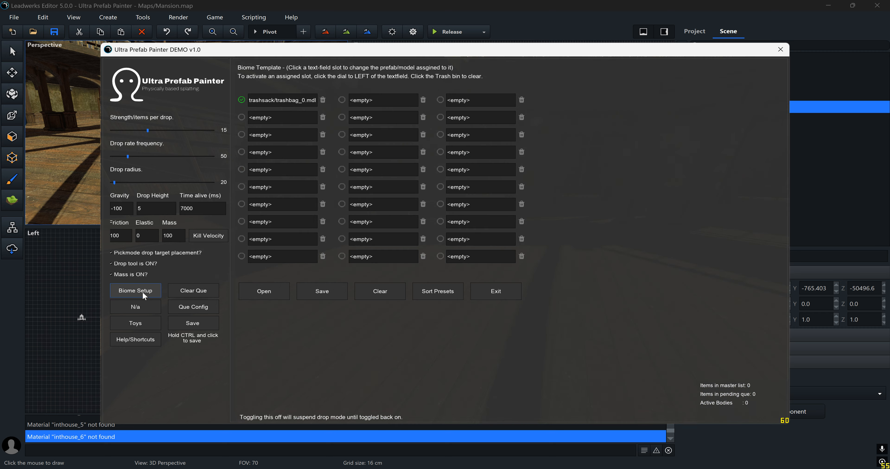
Clear the trash bag from the biome's first slot, load the Old Books preset and check its biome template.
click(321, 100)
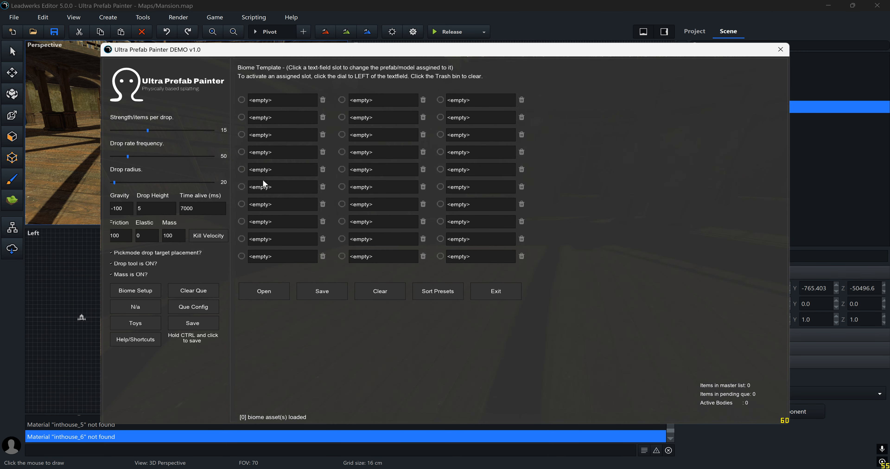
click(497, 291)
mouse_move(248, 155)
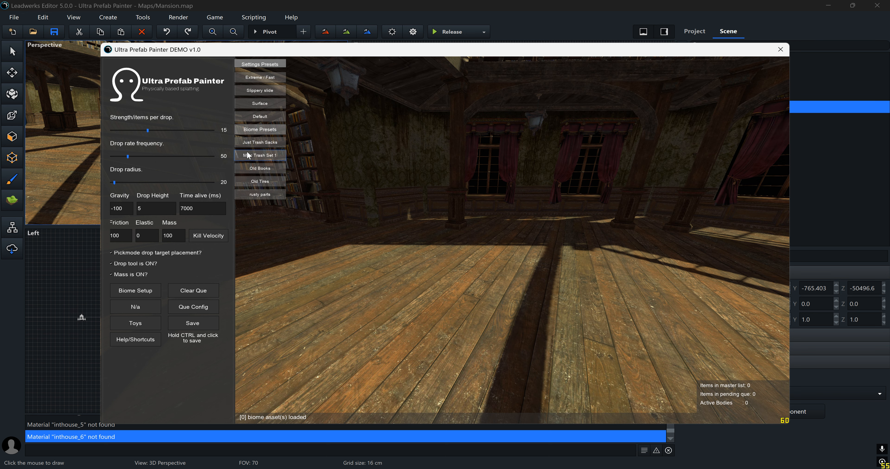
click(263, 168)
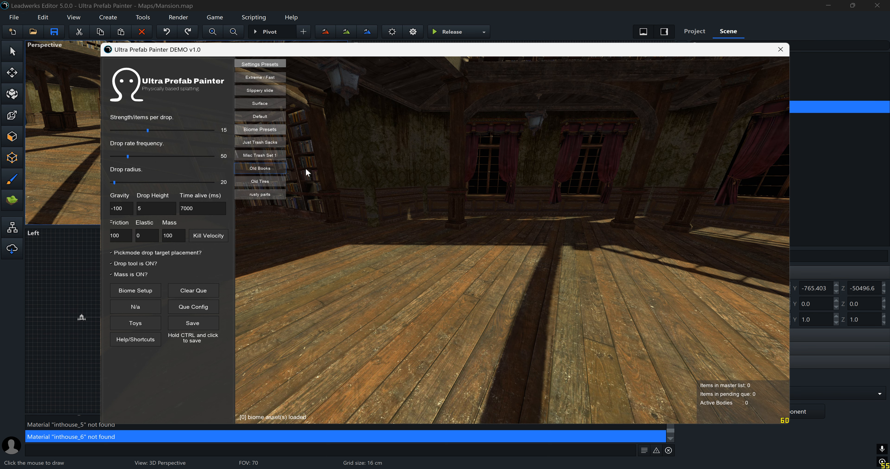
click(142, 292)
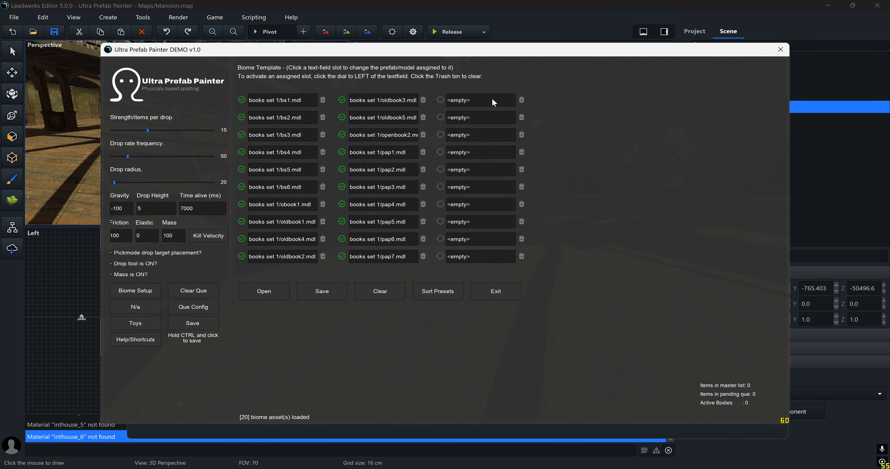
Assign books set 1/geopap1.mdl to the first empty biome slot and open the model picker for the next one.
click(480, 100)
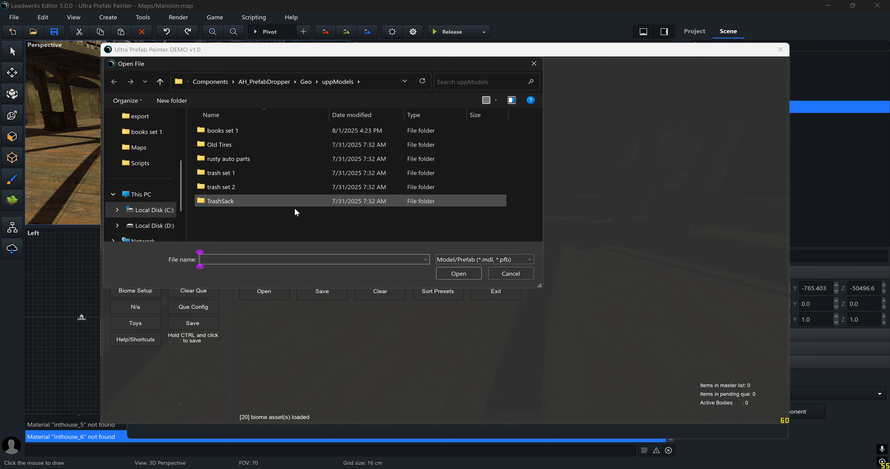
double_click(228, 130)
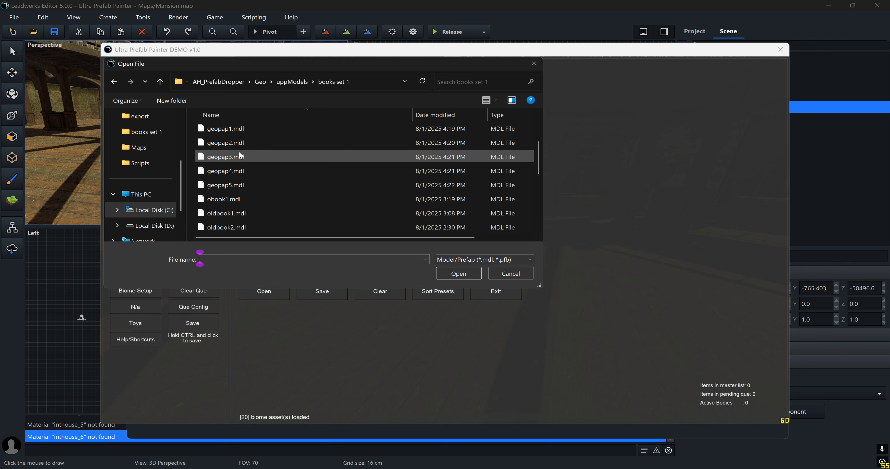
scroll(262, 142, up, 2)
double_click(224, 170)
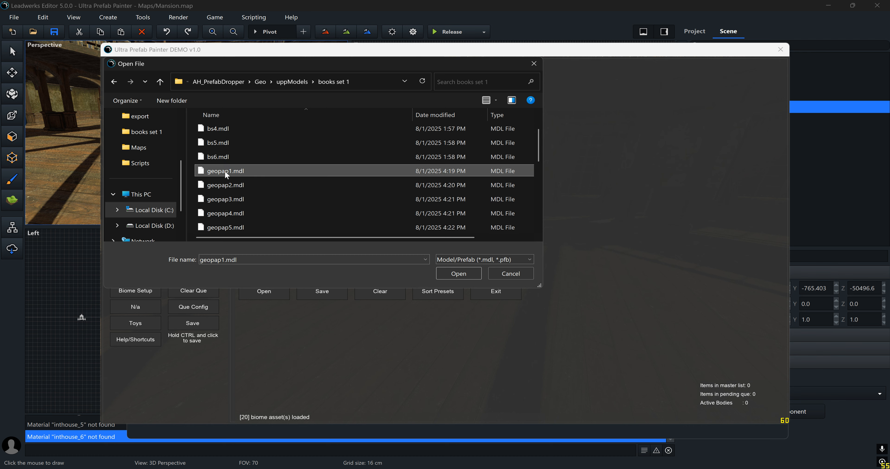
click(470, 117)
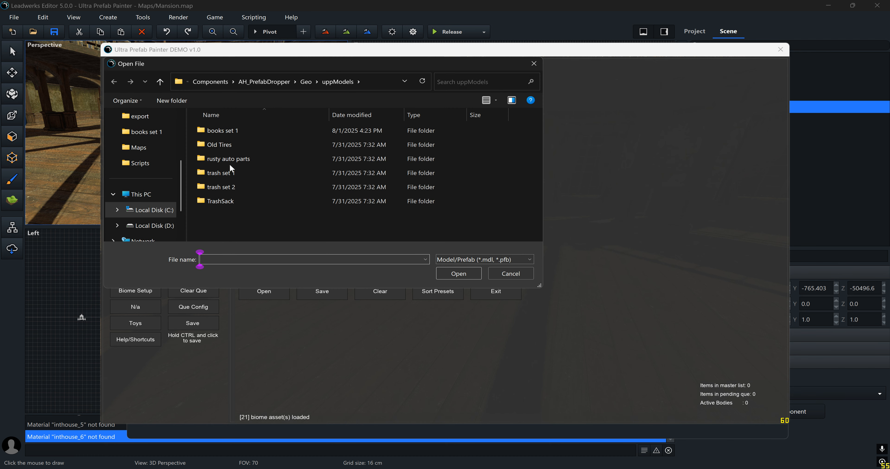
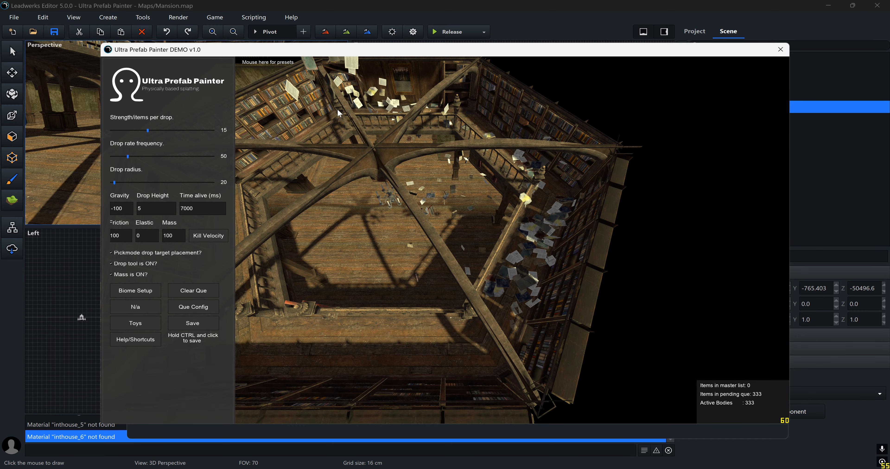
Drop old books and papers along the upper gallery around the mansion's library hall.
right_drag(223, 184, 180, 155)
key(w)
right_drag(512, 239, 450, 252)
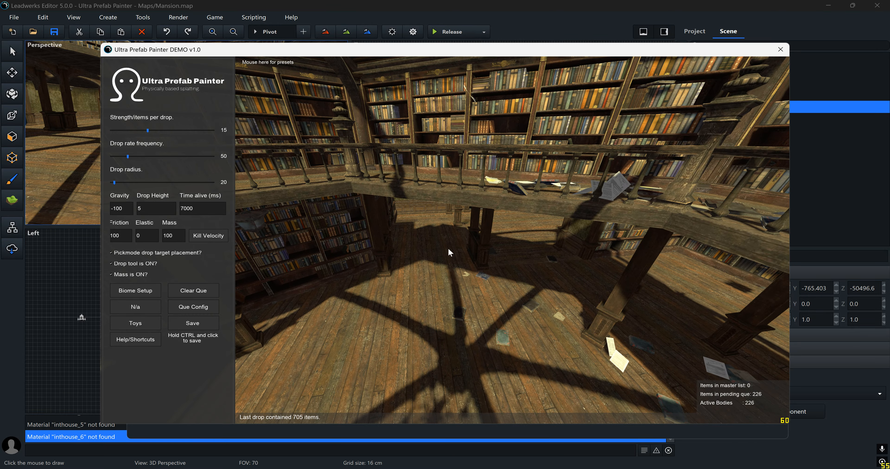
drag(587, 200, 294, 165)
mouse_move(294, 166)
right_down()
mouse_move(263, 128)
mouse_move(232, 119)
right_up()
drag(515, 240, 290, 242)
right_drag(466, 248, 380, 246)
key(w)
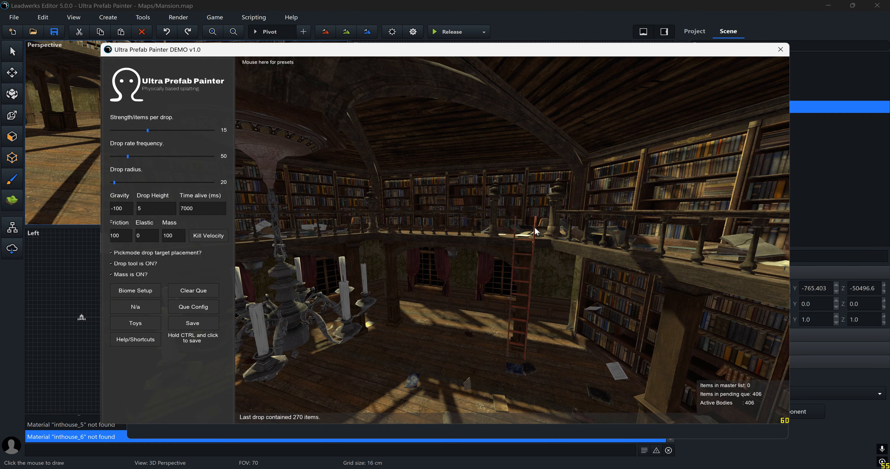
drag(522, 227, 321, 227)
right_drag(375, 232, 304, 233)
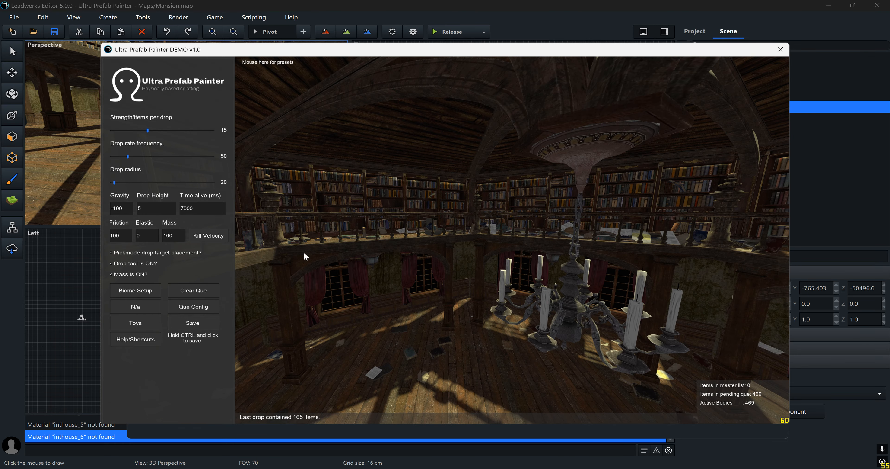
drag(301, 249, 400, 242)
Scatter books and papers across the hall's ground floor in front of the pillars and bookshelves.
mouse_move(432, 273)
right_down()
mouse_move(435, 311)
mouse_move(408, 332)
mouse_move(331, 322)
mouse_move(442, 287)
right_up()
key(w)
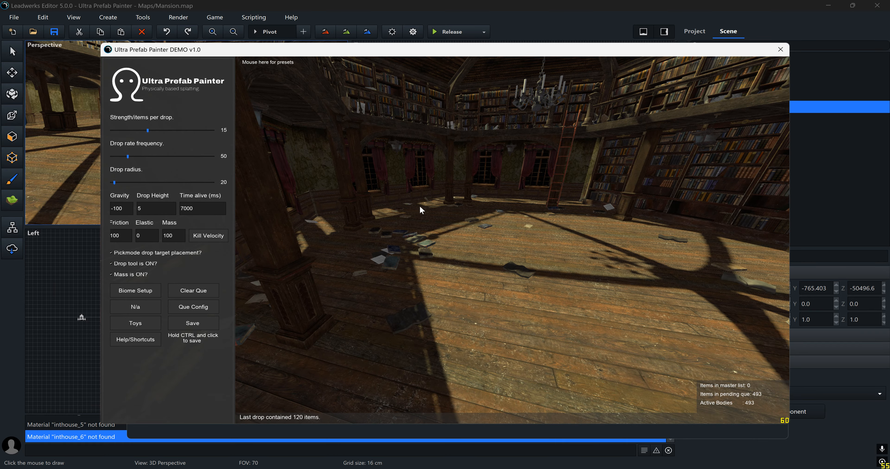
mouse_move(420, 205)
mouse_down()
mouse_move(605, 210)
mouse_move(649, 223)
mouse_up()
right_drag(727, 266, 770, 271)
key(s)
mouse_move(445, 239)
right_down()
mouse_move(474, 240)
mouse_move(463, 239)
right_up()
mouse_move(500, 219)
mouse_down()
mouse_move(640, 242)
mouse_move(736, 354)
mouse_move(697, 345)
mouse_up()
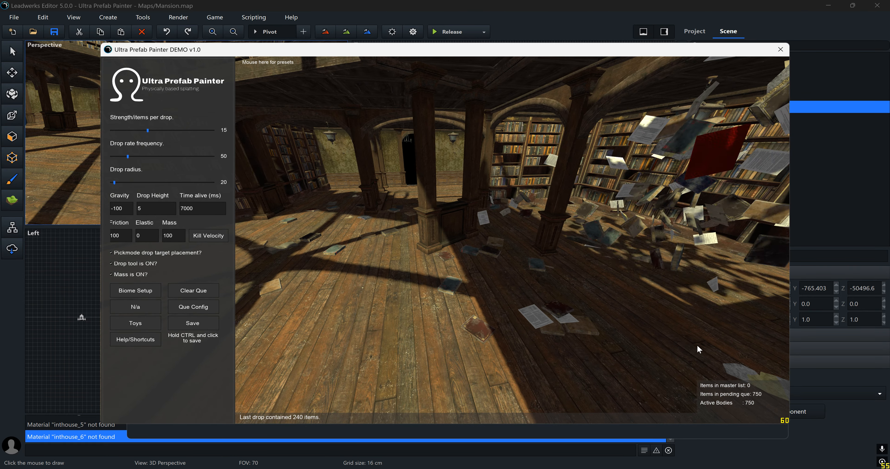
Drop more books and papers over the remaining areas of the wooden hall floor.
key(s)
mouse_move(697, 345)
right_down()
mouse_move(732, 370)
mouse_move(750, 370)
right_up()
right_drag(445, 240, 482, 237)
mouse_move(428, 197)
mouse_down()
mouse_move(334, 299)
mouse_move(325, 339)
mouse_up()
right_drag(445, 239, 470, 270)
key(w)
mouse_move(550, 277)
mouse_down()
mouse_move(559, 224)
mouse_move(510, 291)
mouse_up()
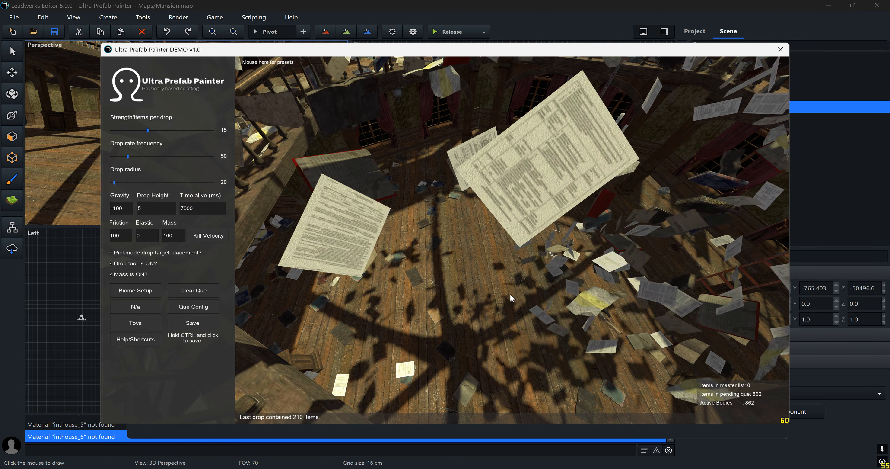
right_drag(510, 290, 545, 306)
mouse_move(584, 311)
mouse_down()
mouse_move(573, 242)
mouse_move(456, 130)
mouse_up()
right_drag(311, 240, 290, 224)
right_drag(457, 238, 473, 204)
key(w)
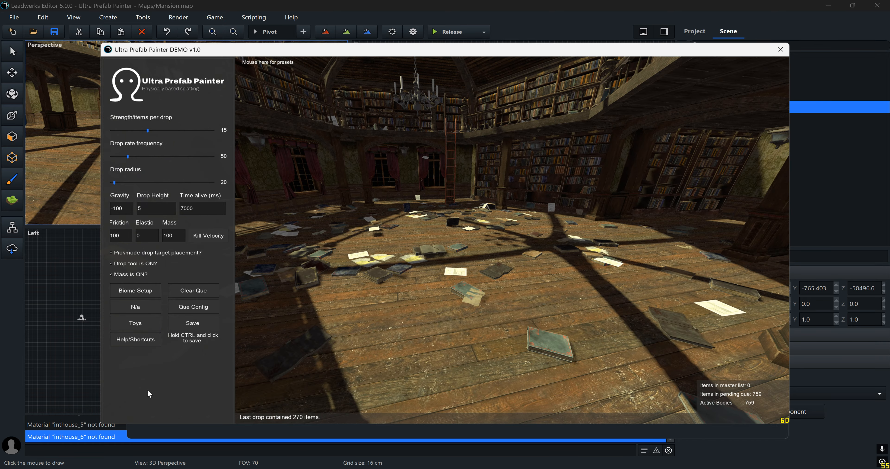
Save the dropped layout to the Desktop folder and close the Script Editor window.
ctrl+click(196, 322)
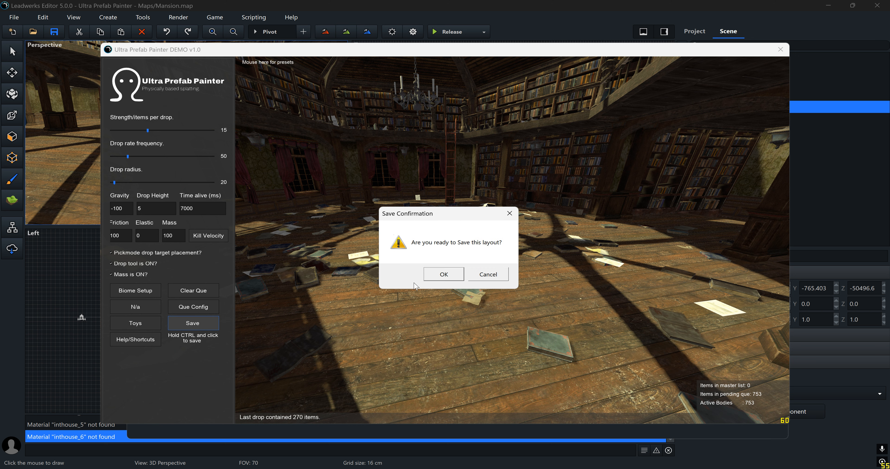
click(434, 275)
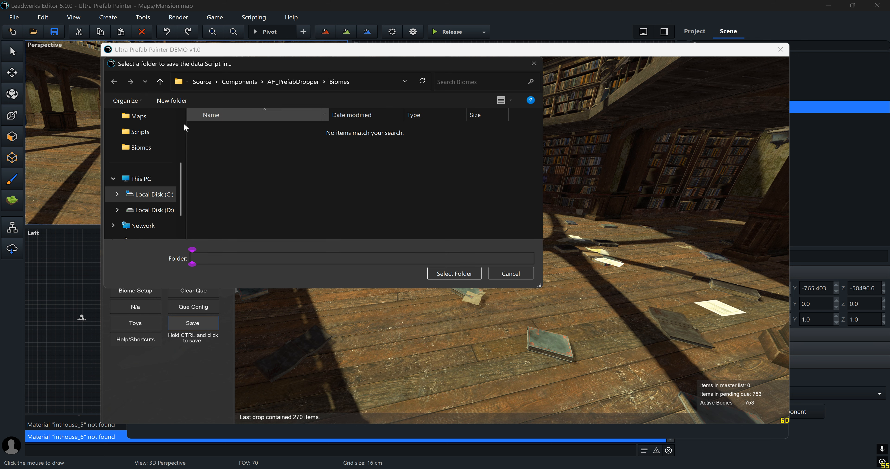
scroll(162, 155, up, 3)
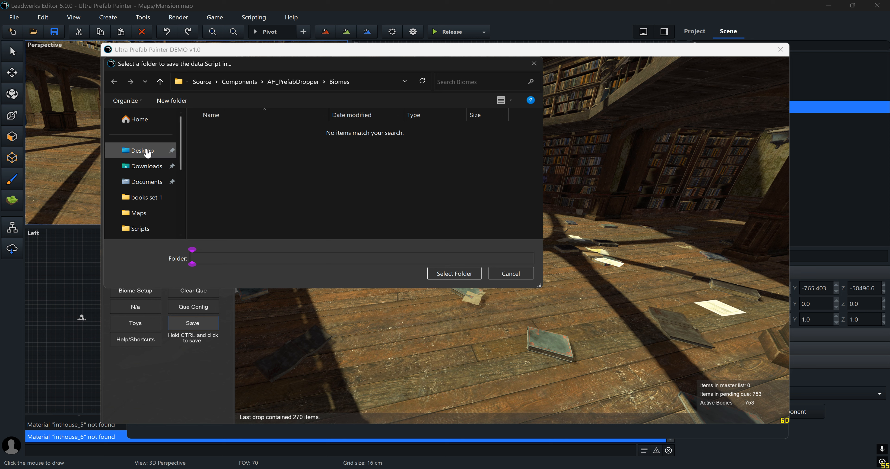
click(143, 150)
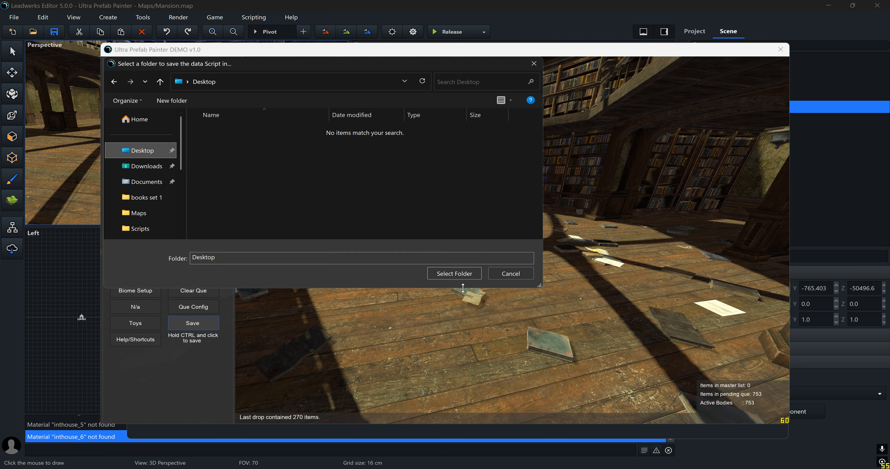
click(455, 273)
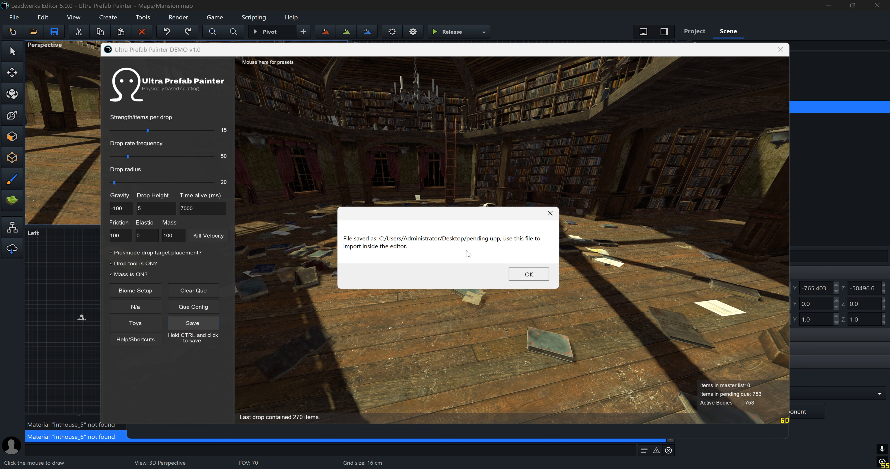
click(526, 275)
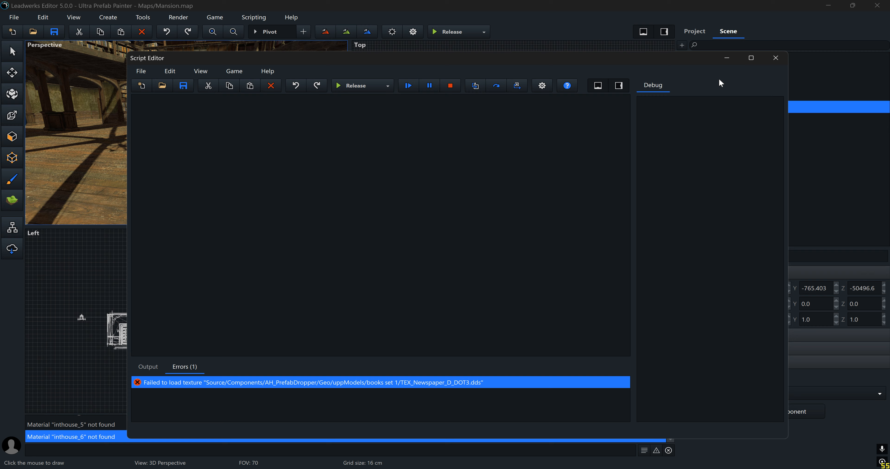
click(776, 58)
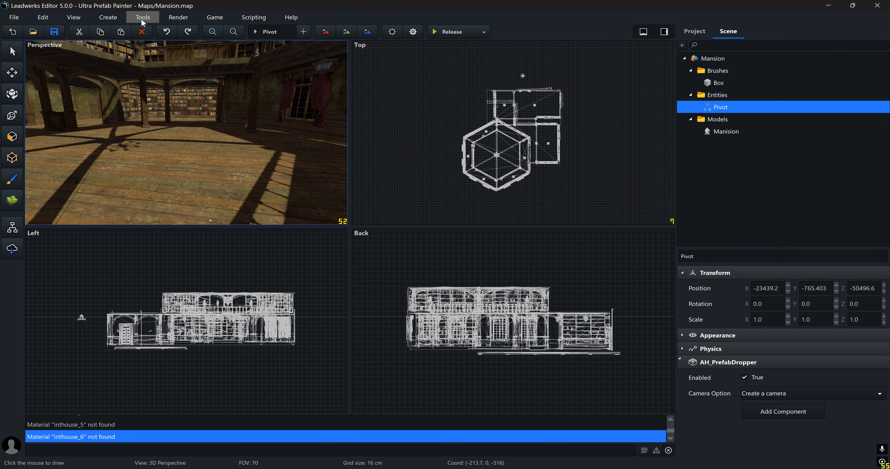
Open the Scripts folder and view UltraPrefabPainter_Importer.lua, returning to the Leadwerks editor.
click(257, 18)
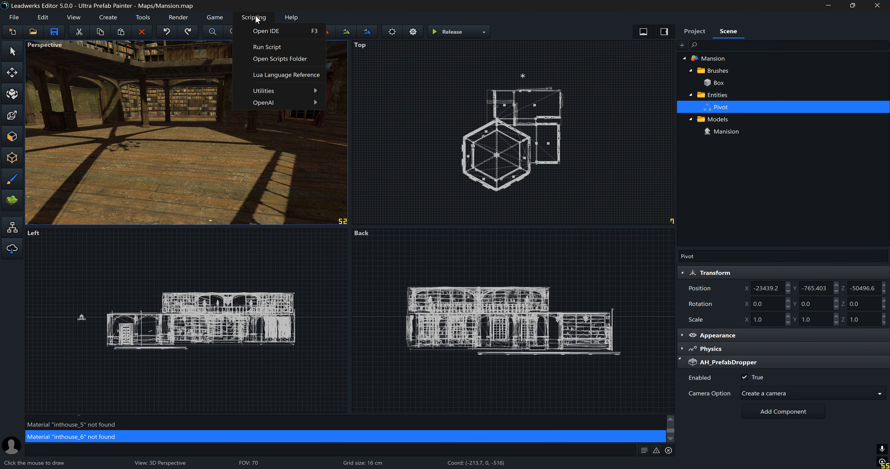
click(273, 58)
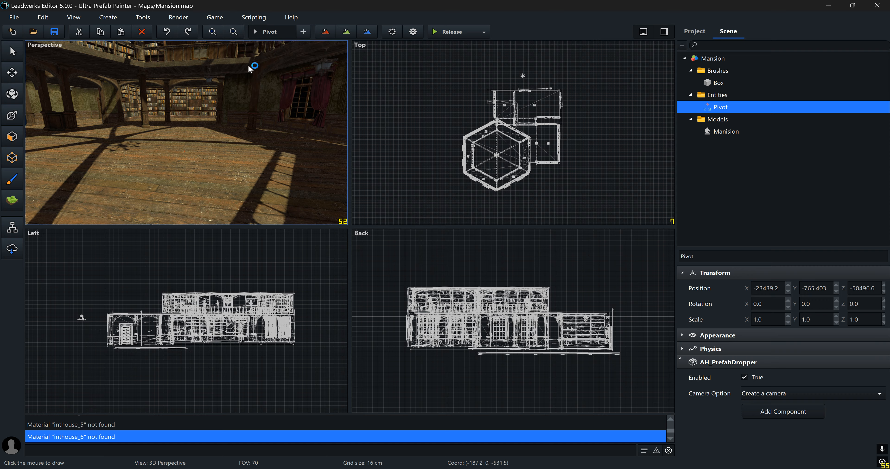
double_click(154, 76)
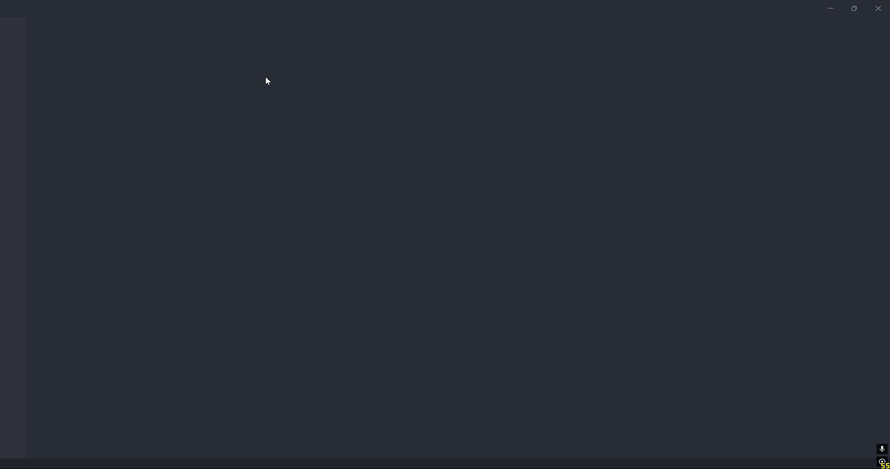
click(878, 8)
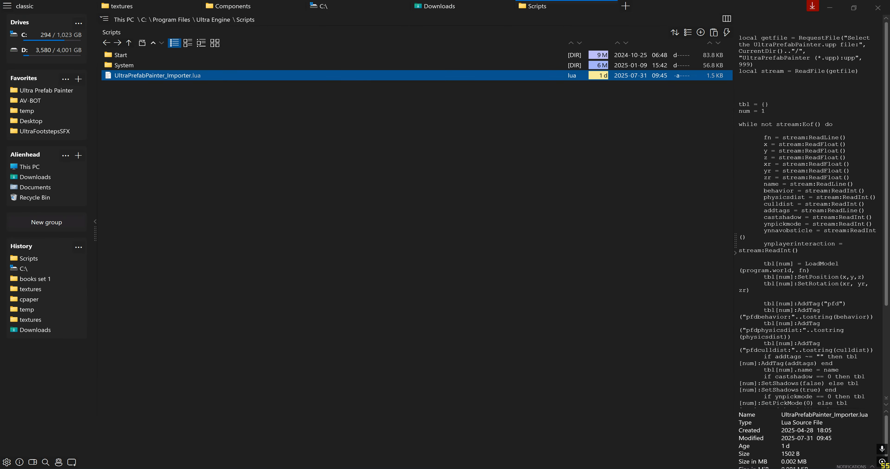
click(830, 7)
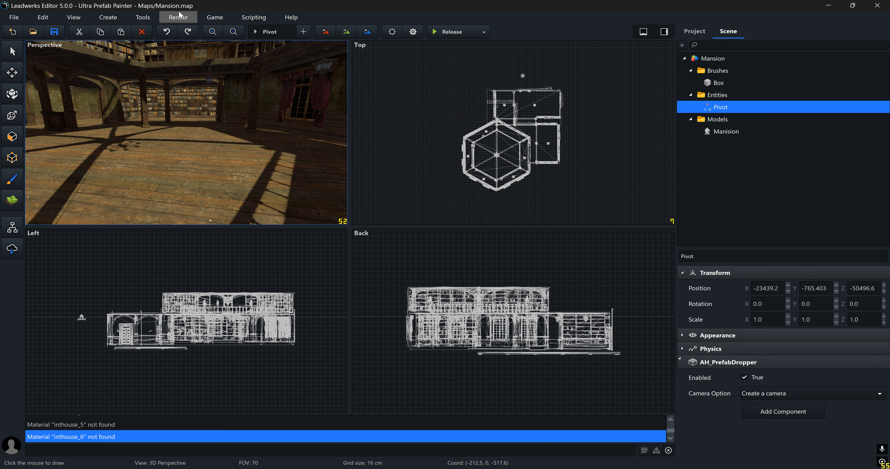
Run the UltraPrefabPainter_Importer.lua script and import pending.upp from the Desktop into the mansion map.
click(255, 17)
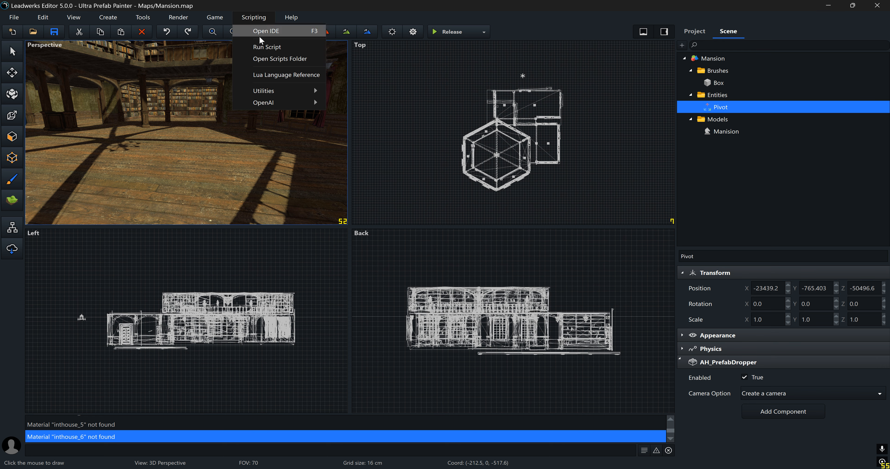
click(273, 48)
double_click(129, 114)
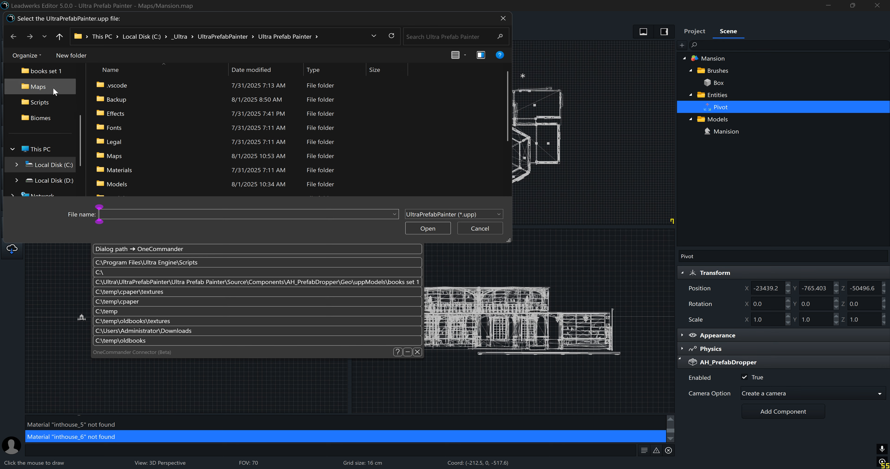
scroll(52, 103, up, 3)
click(48, 124)
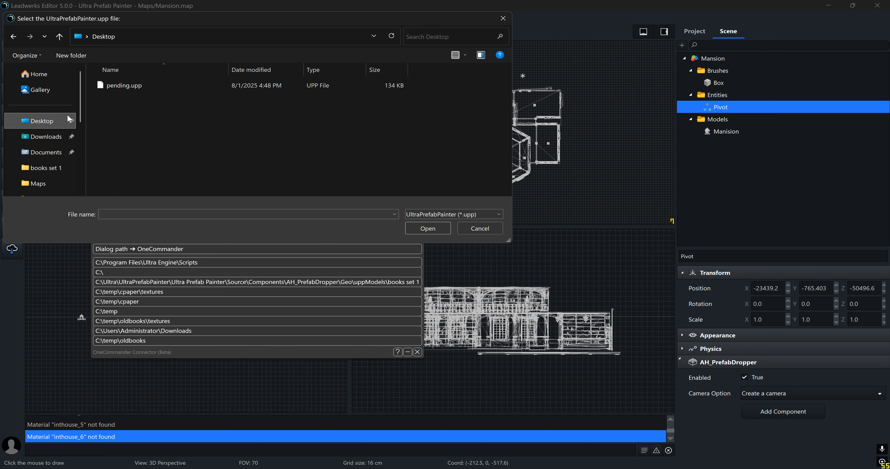
double_click(122, 86)
mouse_move(244, 132)
right_down()
mouse_move(255, 132)
mouse_move(214, 133)
mouse_move(232, 132)
right_up()
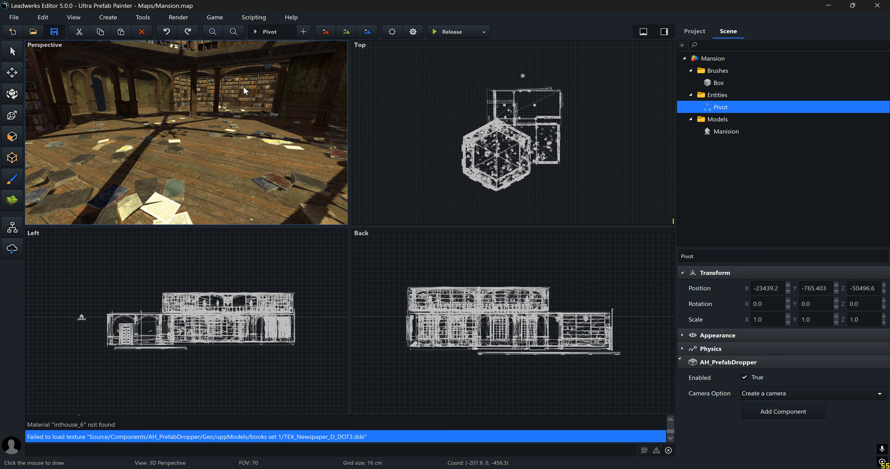
right_drag(261, 85, 269, 65)
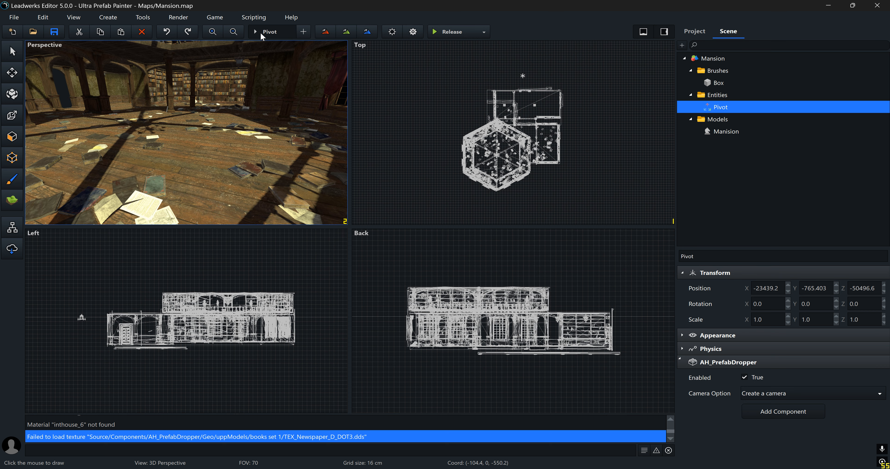
Create a second pivot on the hall floor among the imported books and papers.
click(208, 152)
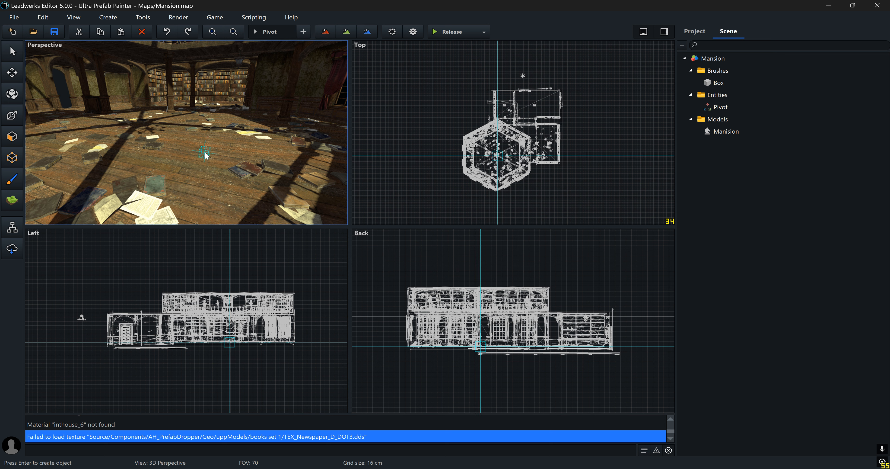
right_click(206, 153)
click(243, 159)
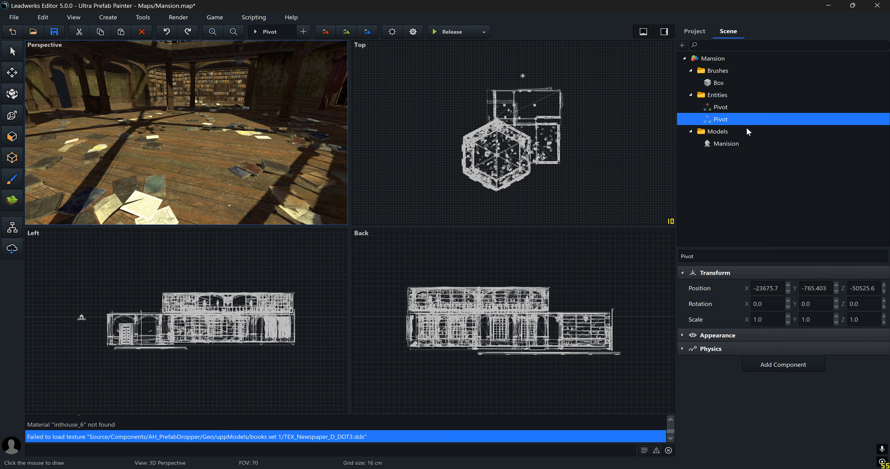
Rename the second pivot as Player and add the UAGController component from the UAGC group to it.
drag(702, 257, 662, 259)
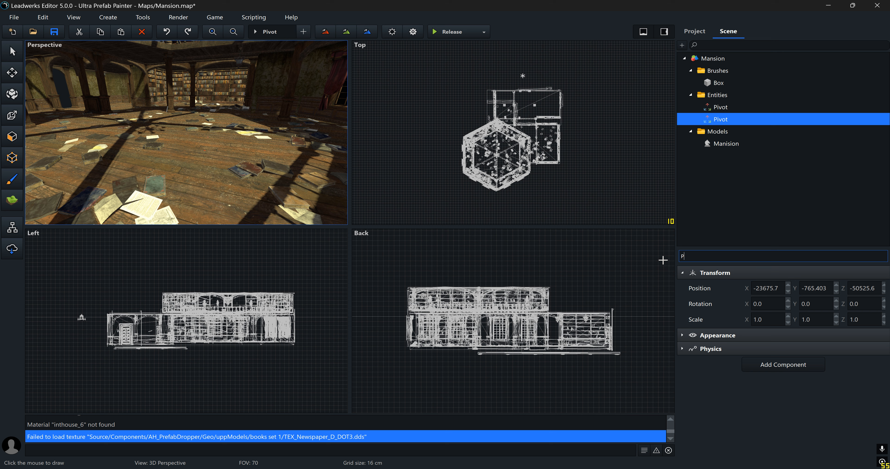
text(Player)
key(Return)
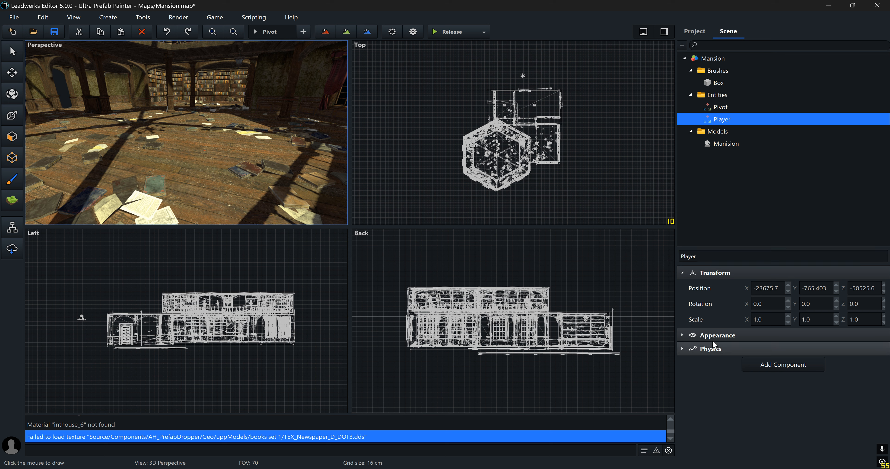
click(766, 364)
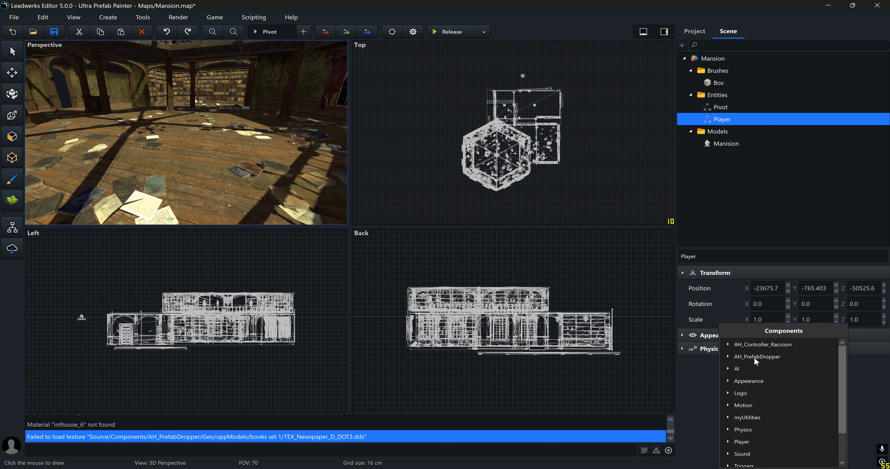
scroll(754, 363, down, 1)
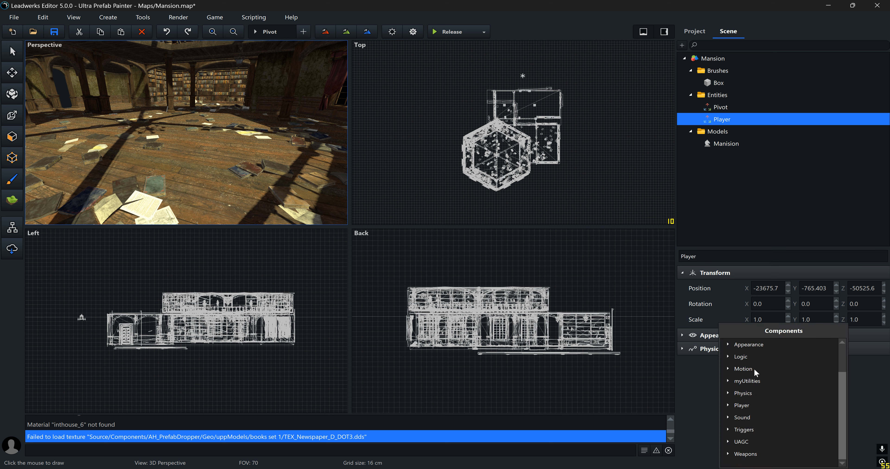
click(727, 440)
scroll(764, 448, down, 2)
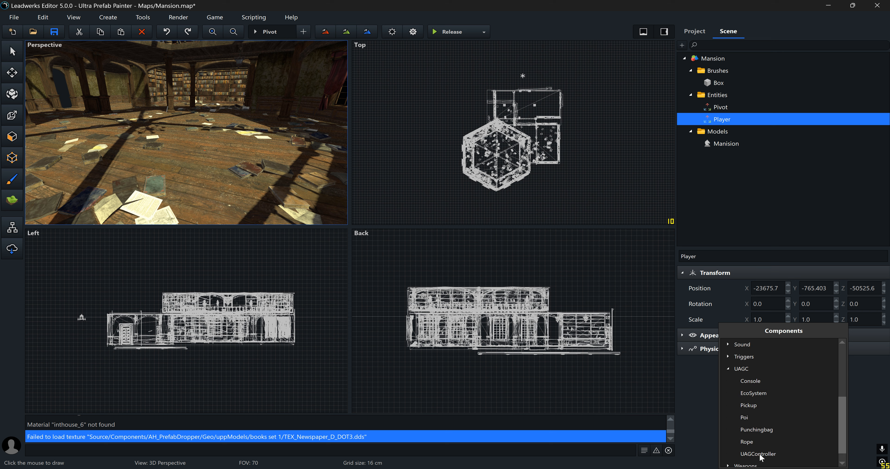
click(759, 454)
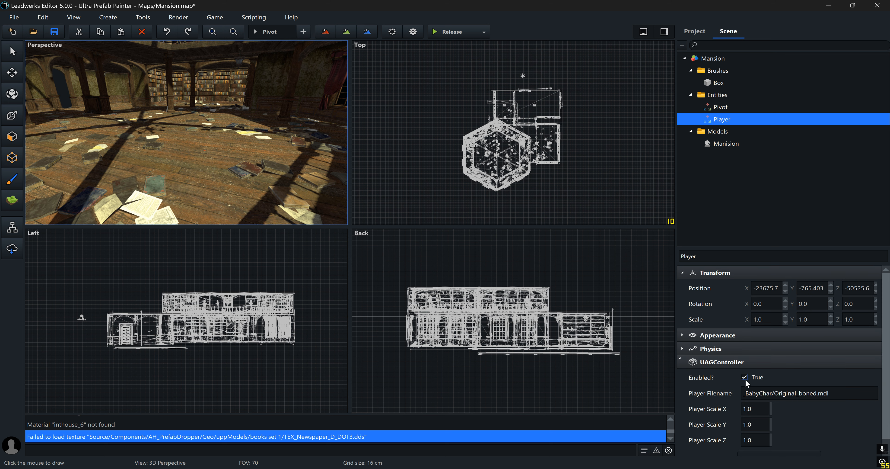
Disable AH_PrefabDropper on the first pivot, set its Camera Option to Do nothing, and save the map.
click(721, 107)
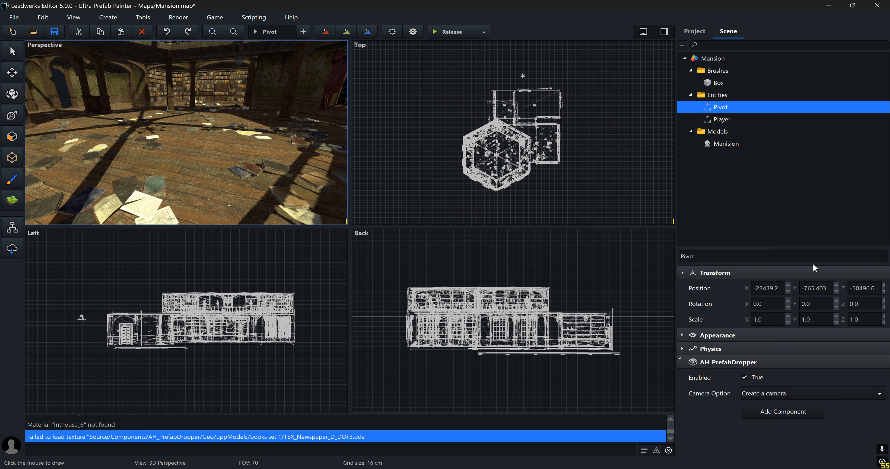
click(745, 376)
click(774, 391)
click(775, 404)
right_drag(298, 147, 292, 147)
click(54, 31)
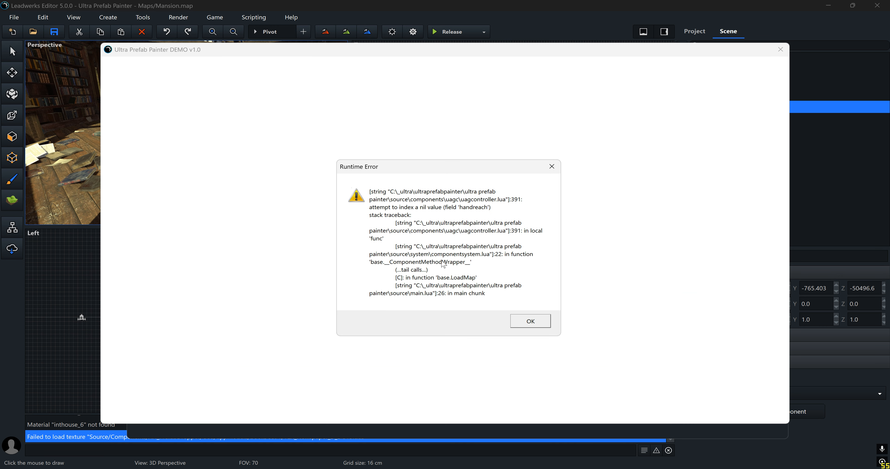
Close the runtime error and the Script Editor window, and delete the Player pivot from the scene.
click(530, 321)
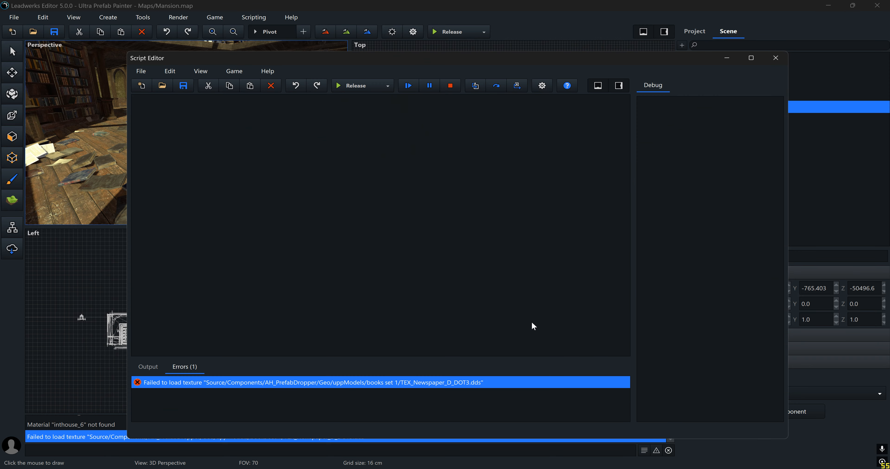
click(778, 59)
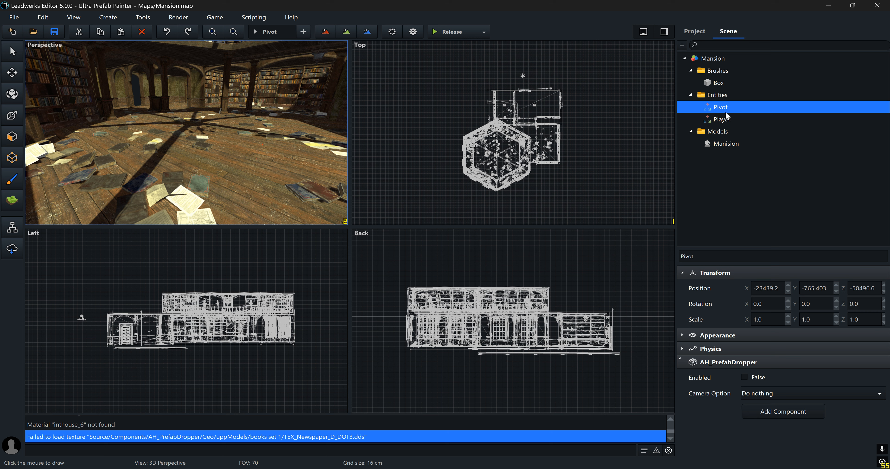
click(722, 117)
key(Delete)
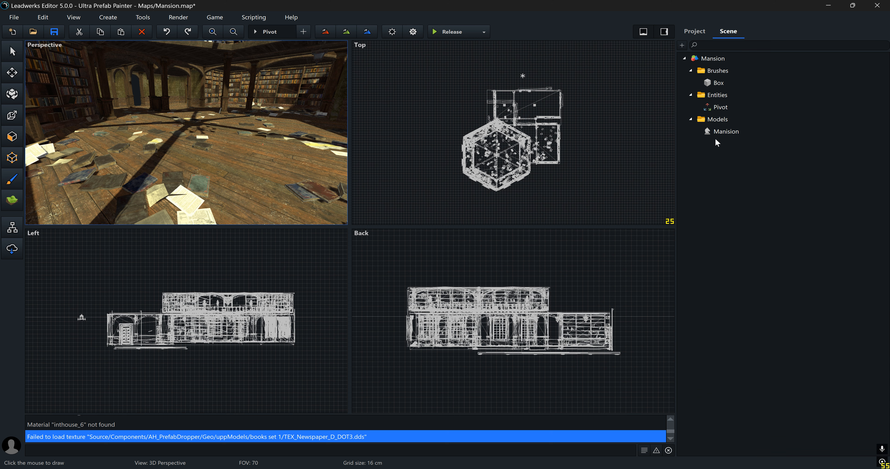
Create a new pivot on the hall floor and add the Controller_Raccoon component from the AH_Controller_Raccoon group to it.
right_click(253, 163)
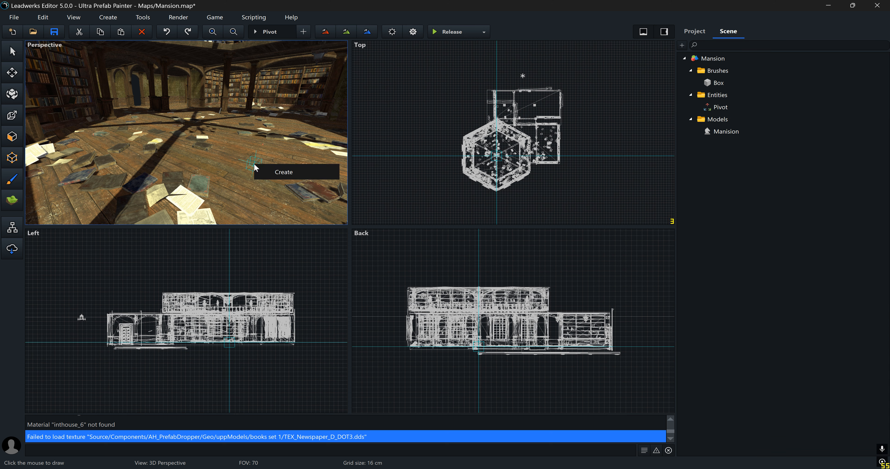
click(284, 173)
click(779, 362)
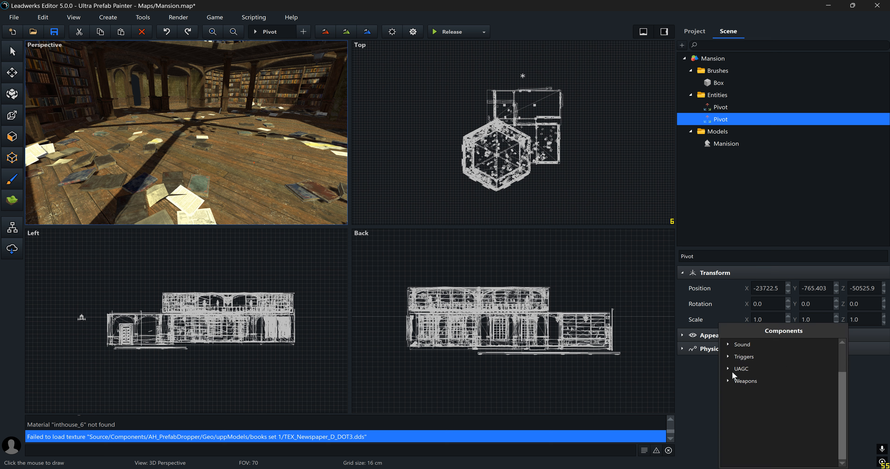
click(703, 374)
click(766, 368)
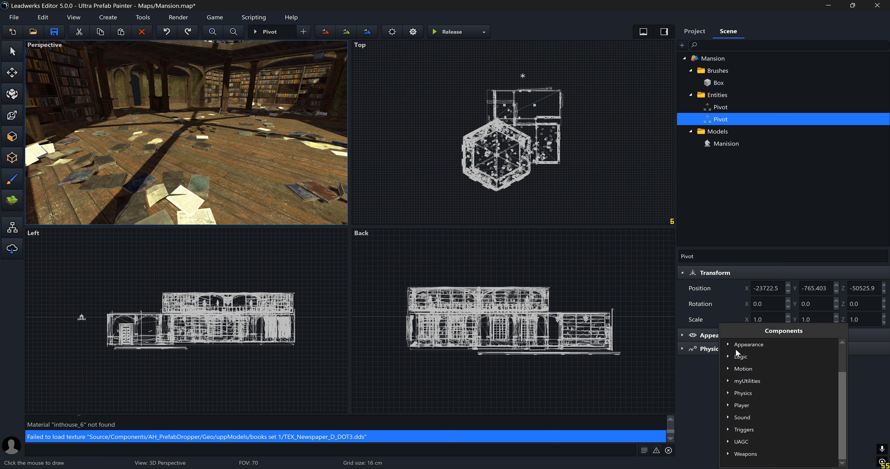
scroll(746, 368, up, 1)
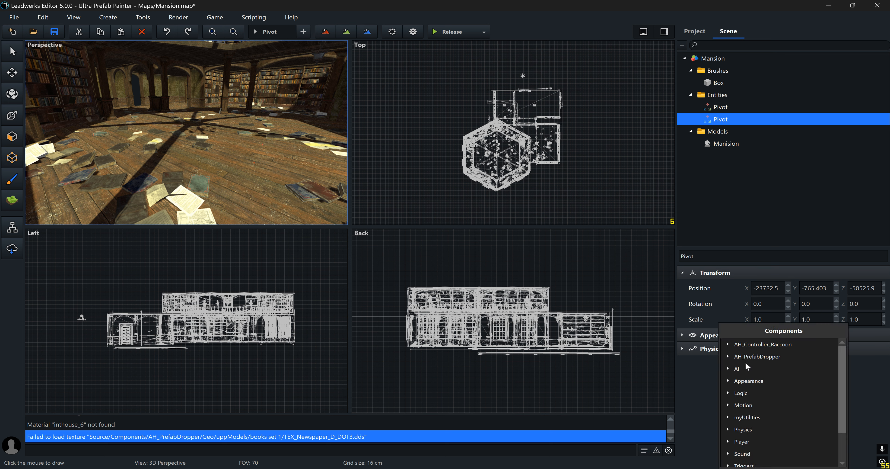
click(730, 344)
click(768, 357)
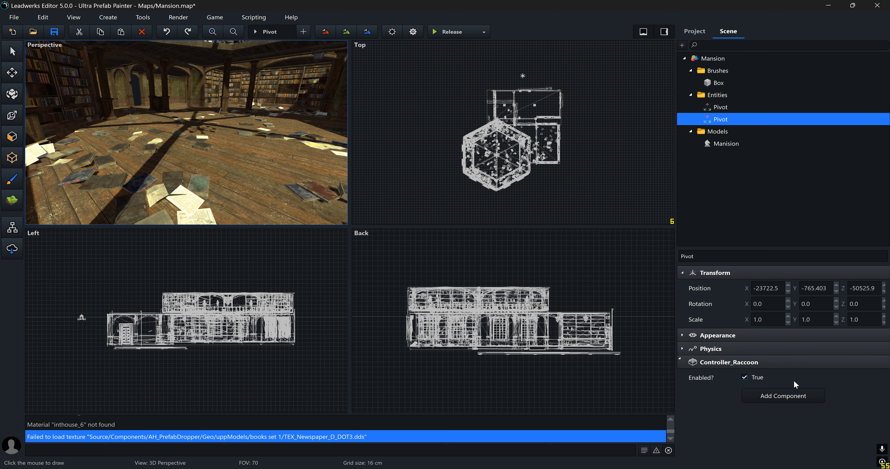
Save the mansion map, run the game, and switch to the Ultra Prefab Painter DEMO v1.0 window.
right_drag(275, 166, 235, 160)
key(ctrl+s)
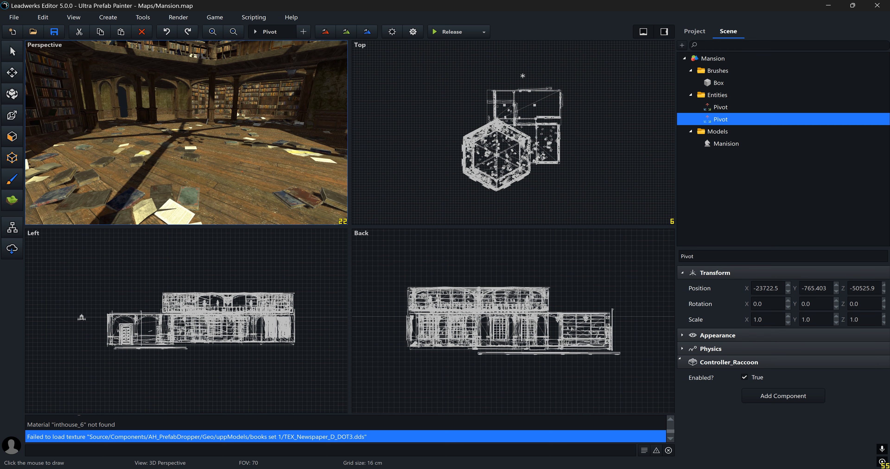
key(F5)
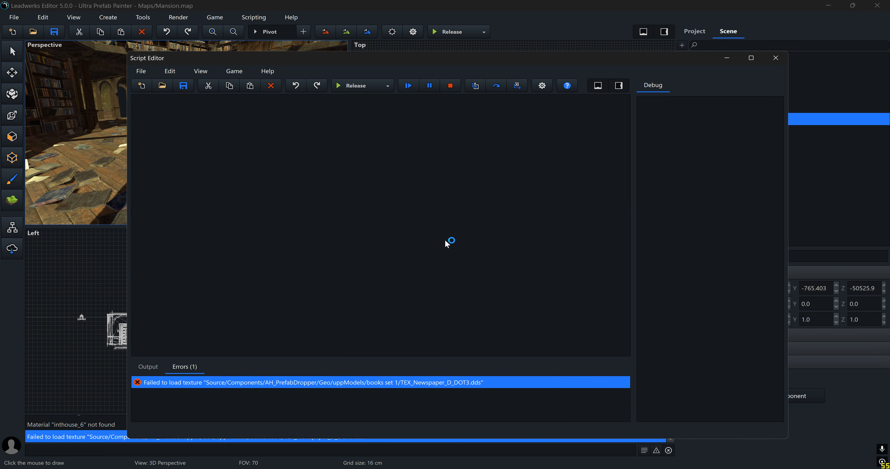
key(alt+Tab)
key(alt+Tab)
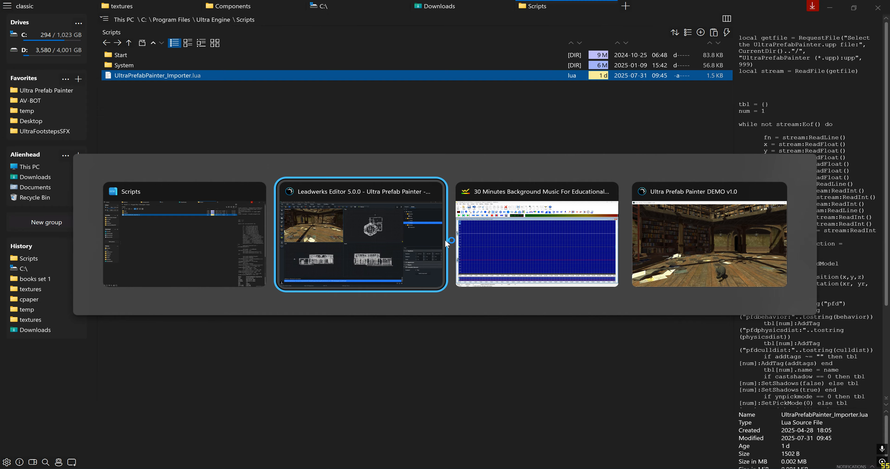
key(alt+Tab)
key(alt+Tab)
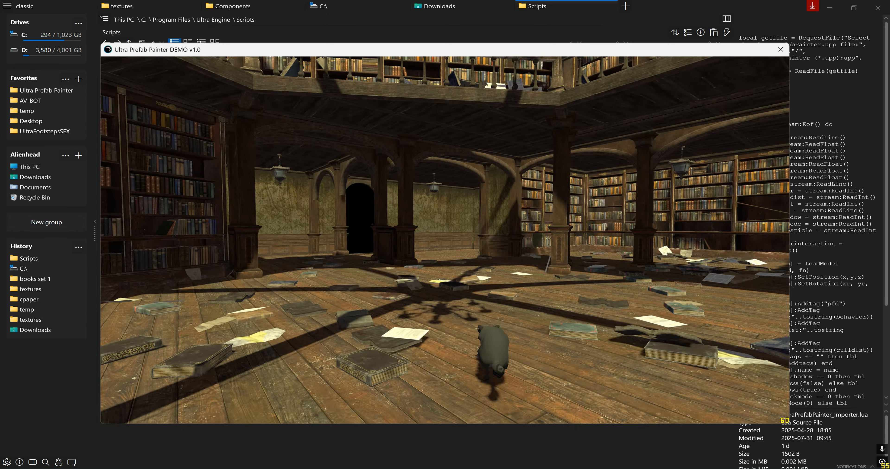
Walk the raccoon through the mansion library to examine the scattered books and papers, and exit the game.
key(w)
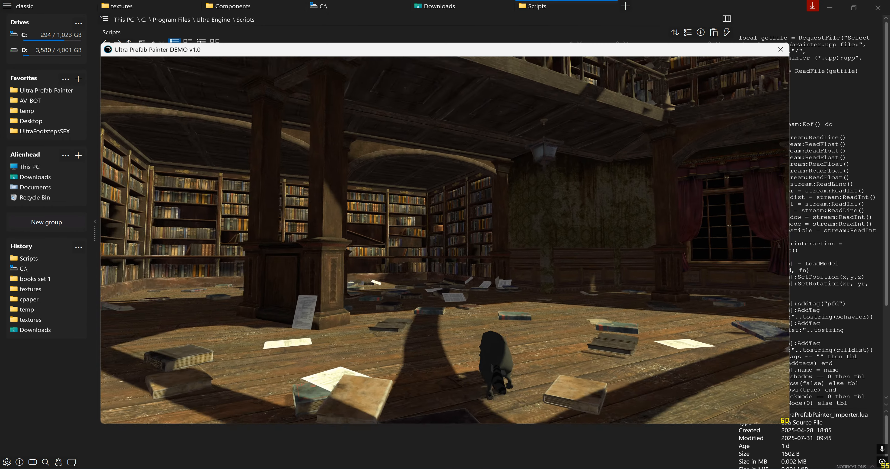
key(w)
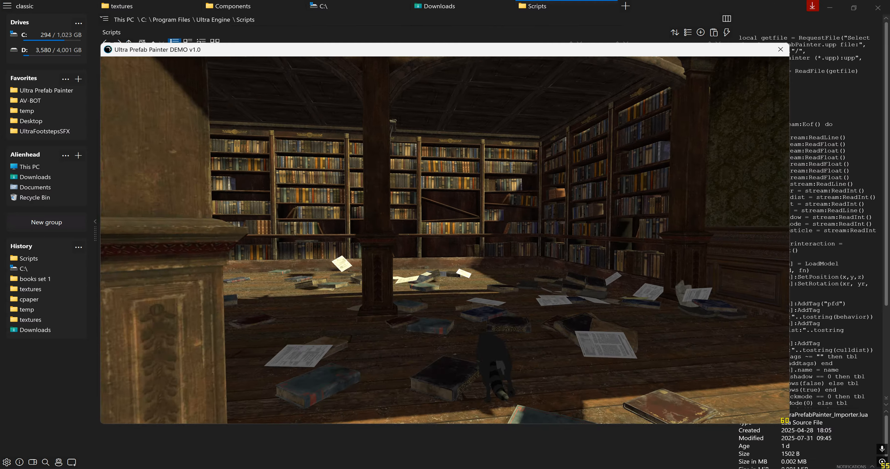
key(w)
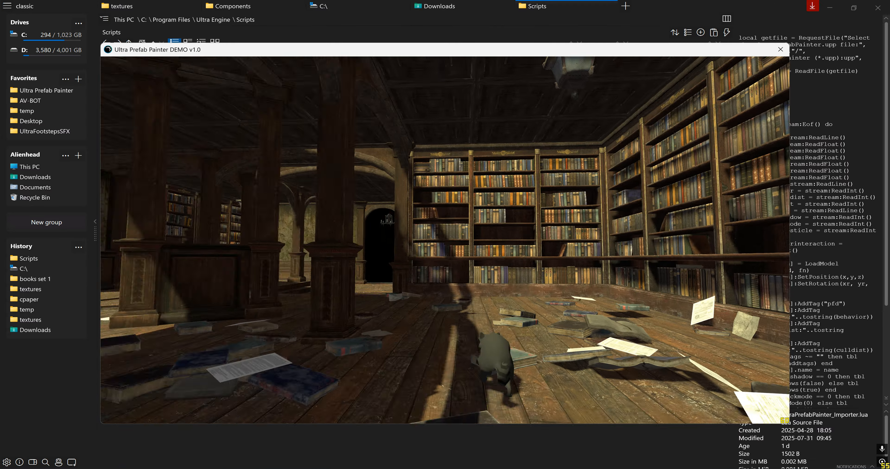
key(w)
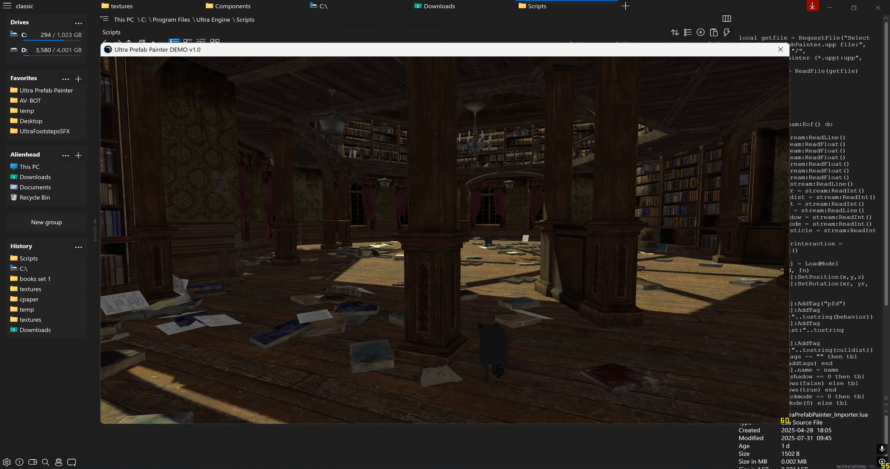
key(w)
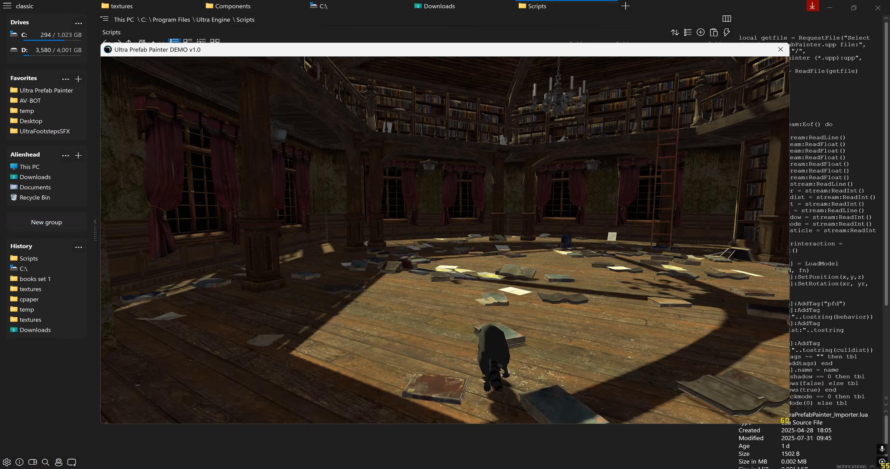
key(w)
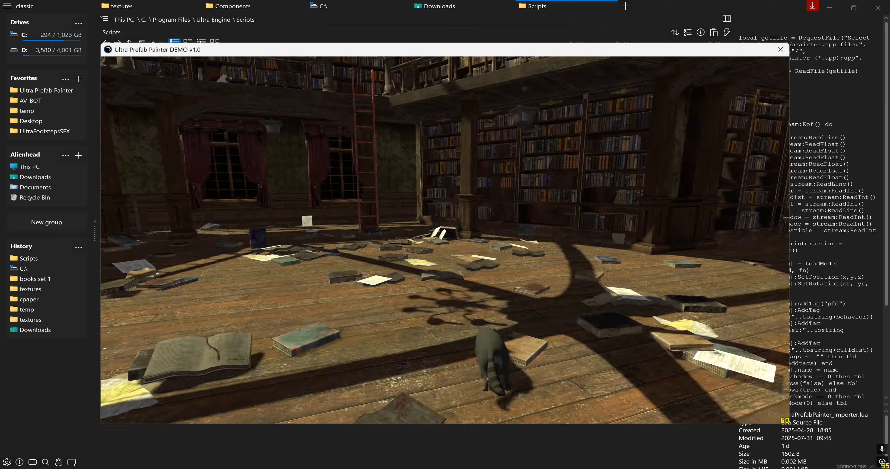
key(w)
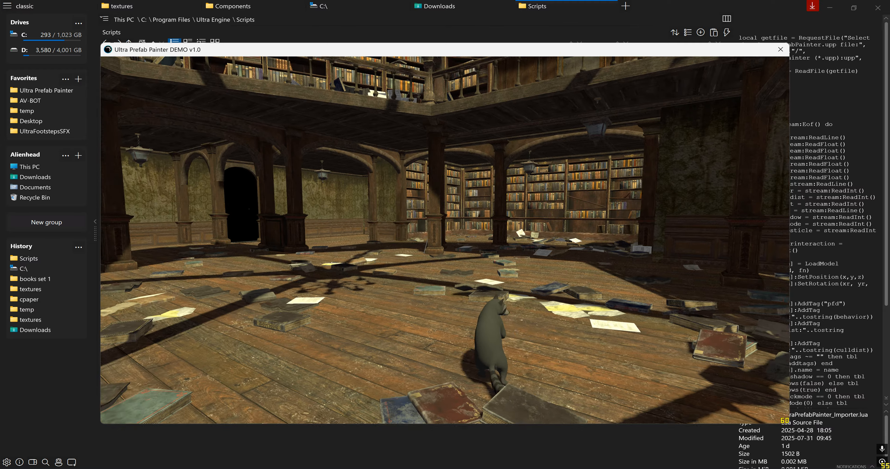
key(w)
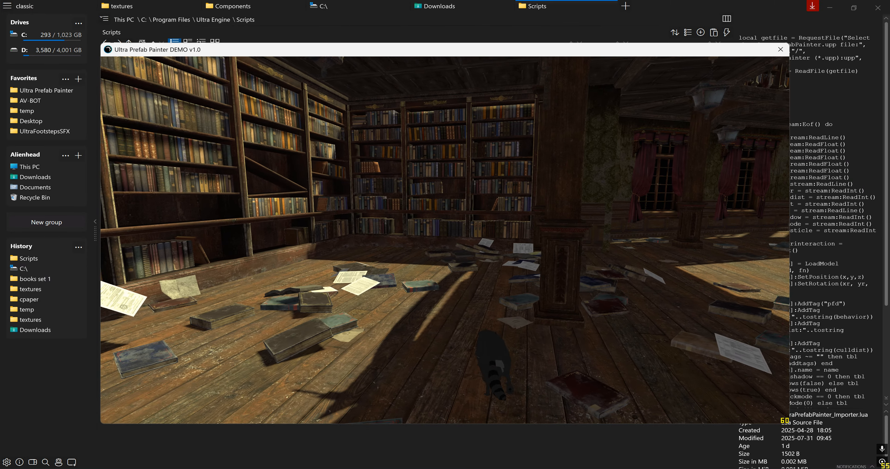
key(Escape)
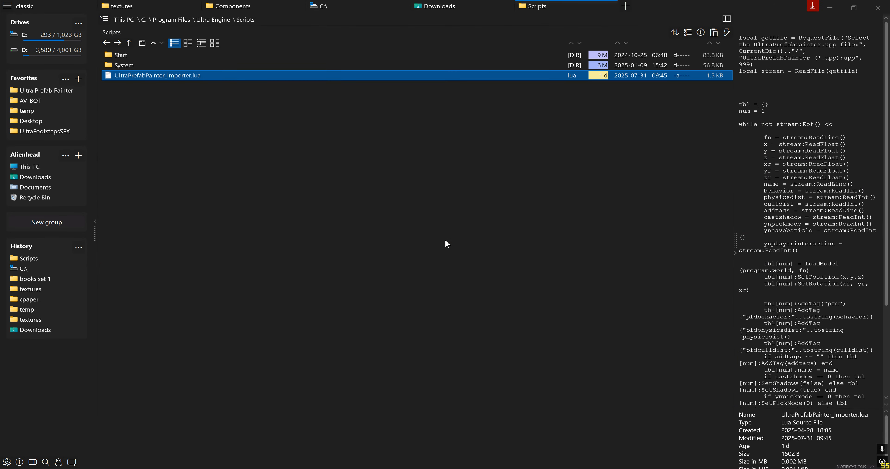